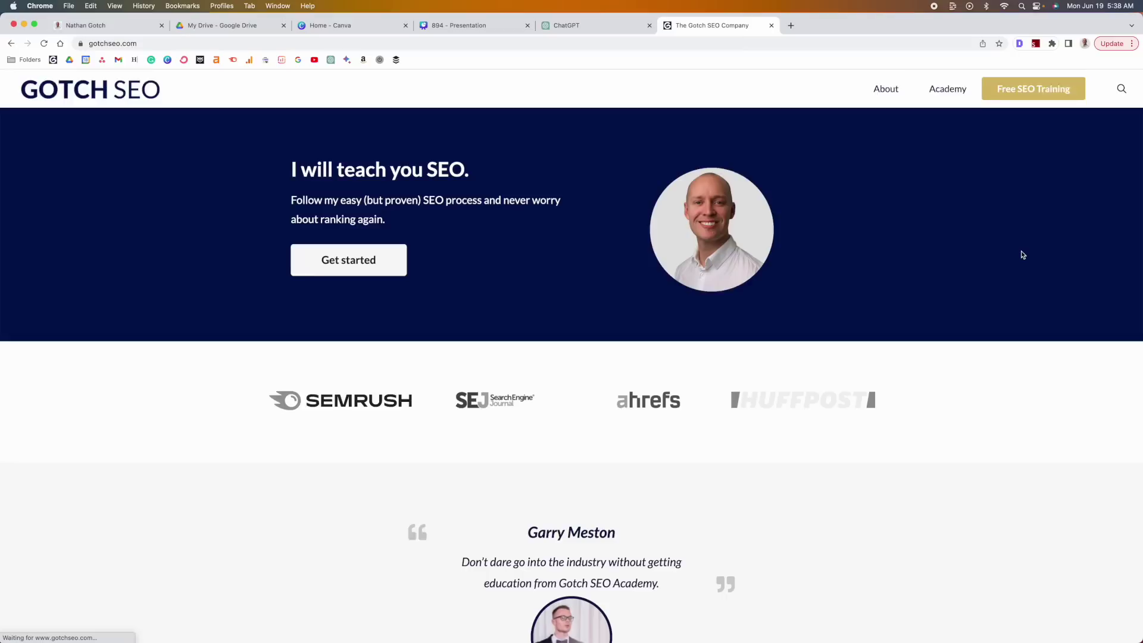
Scroll down the Gotch SEO homepage past the testimonials
scroll(1021, 254, down, 5)
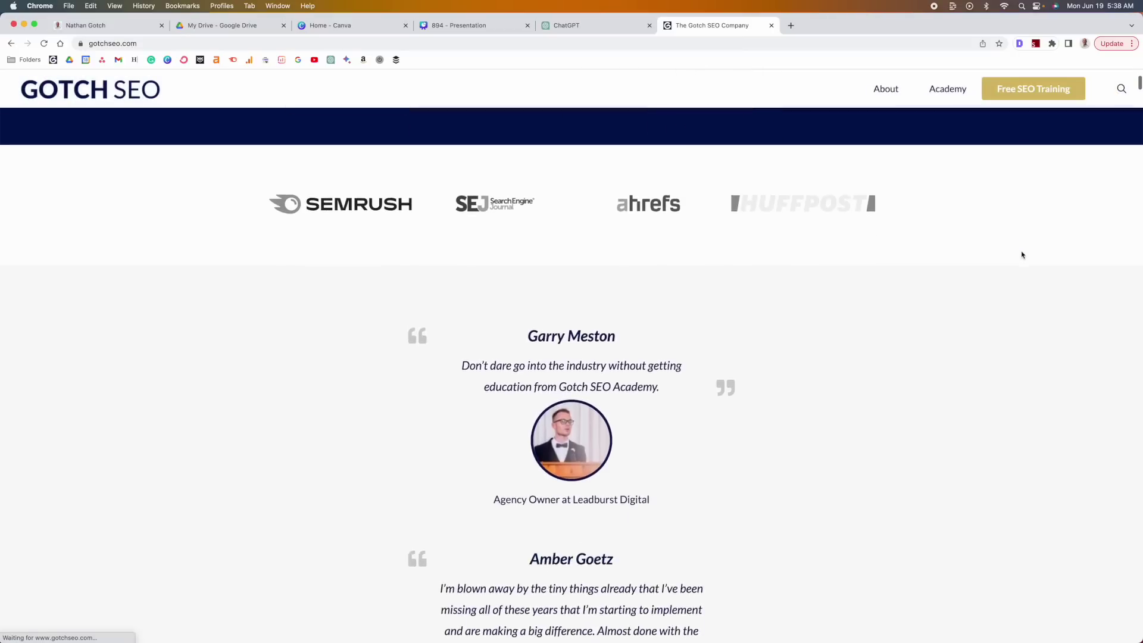
scroll(1021, 255, down, 10)
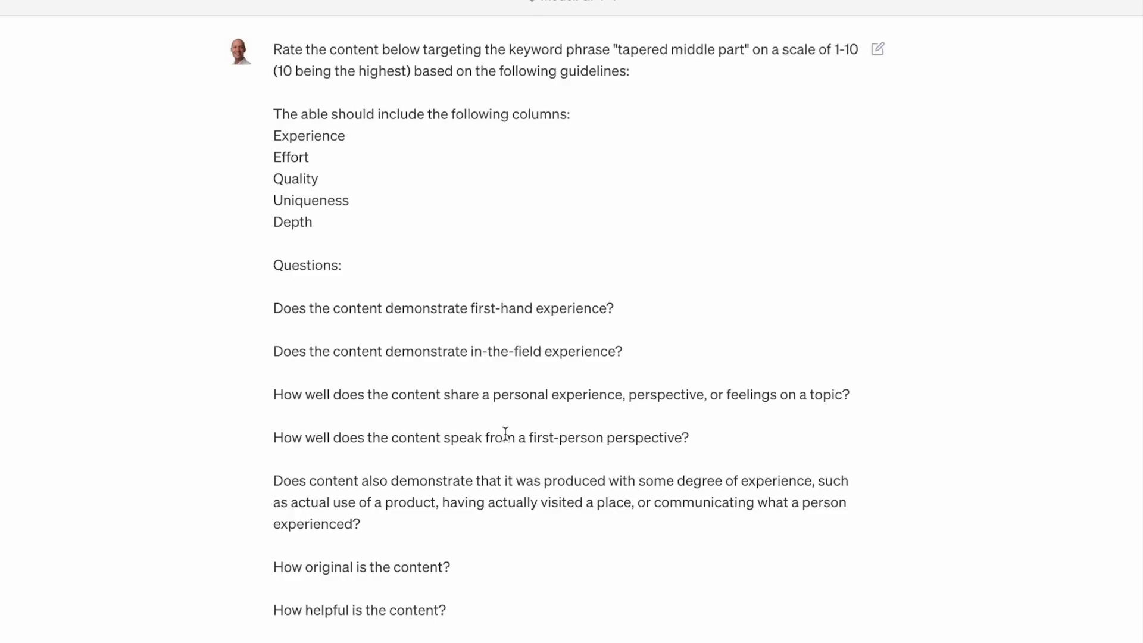
Scroll ChatGPT's rating reply down to the article's 7.2/10 Overall Rating
scroll(517, 464, down, 10)
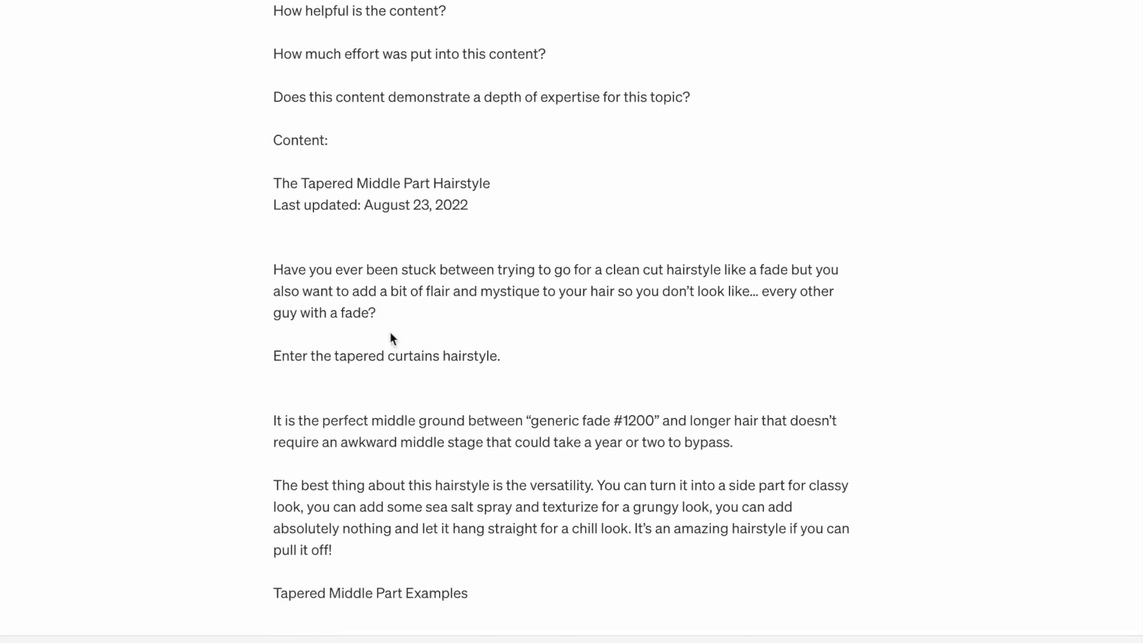
scroll(390, 337, up, 6)
scroll(359, 451, down, 5)
scroll(310, 440, down, 8)
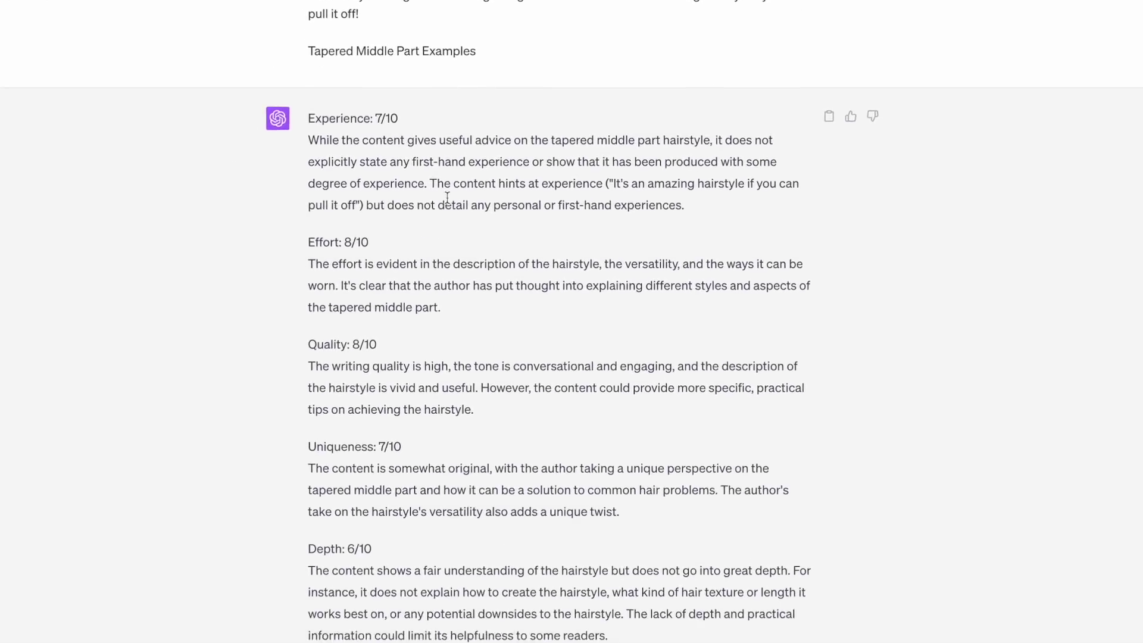
scroll(422, 301, down, 2)
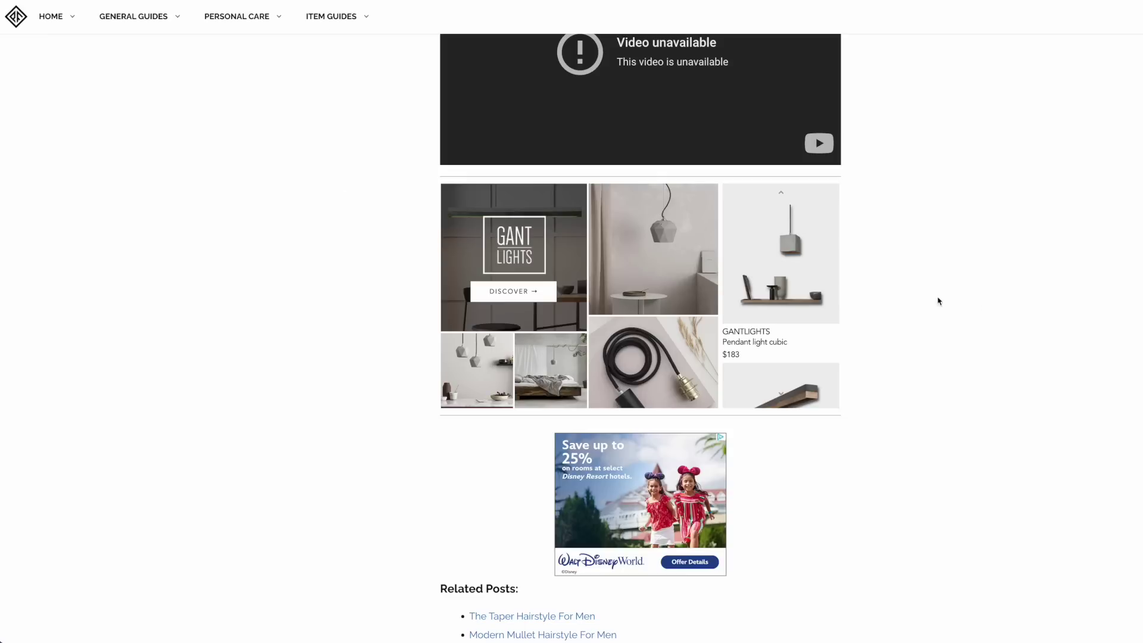
Scroll back up through the tapered middle part hairstyle article
scroll(936, 298, up, 15)
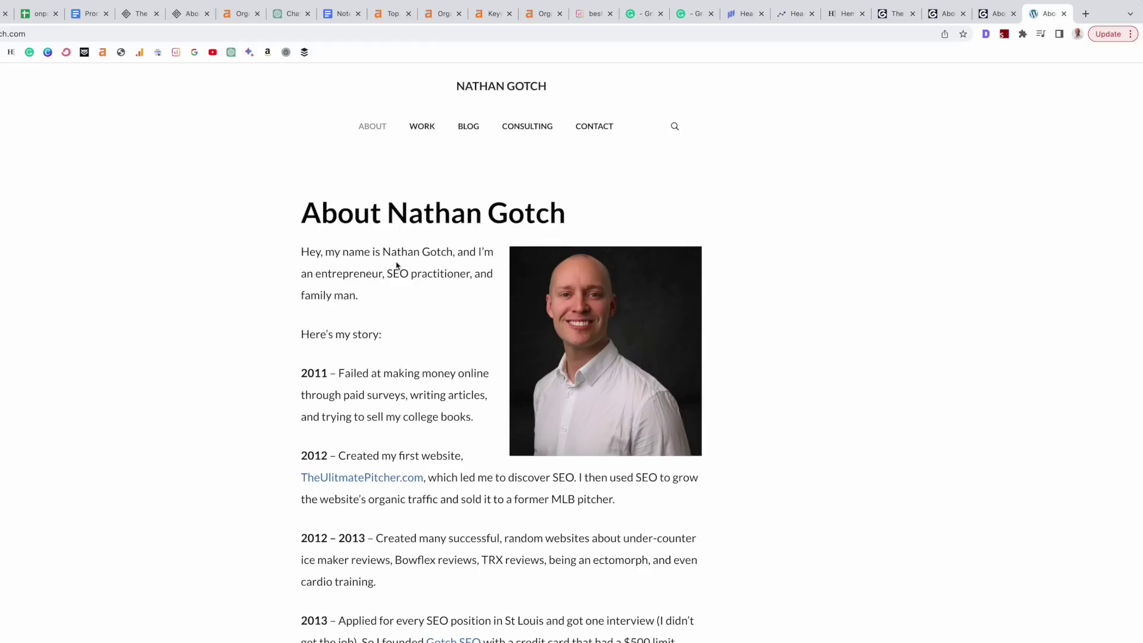
Show Schema Builder's About Page markup detected on the About Nathan Gotch page
click(1004, 35)
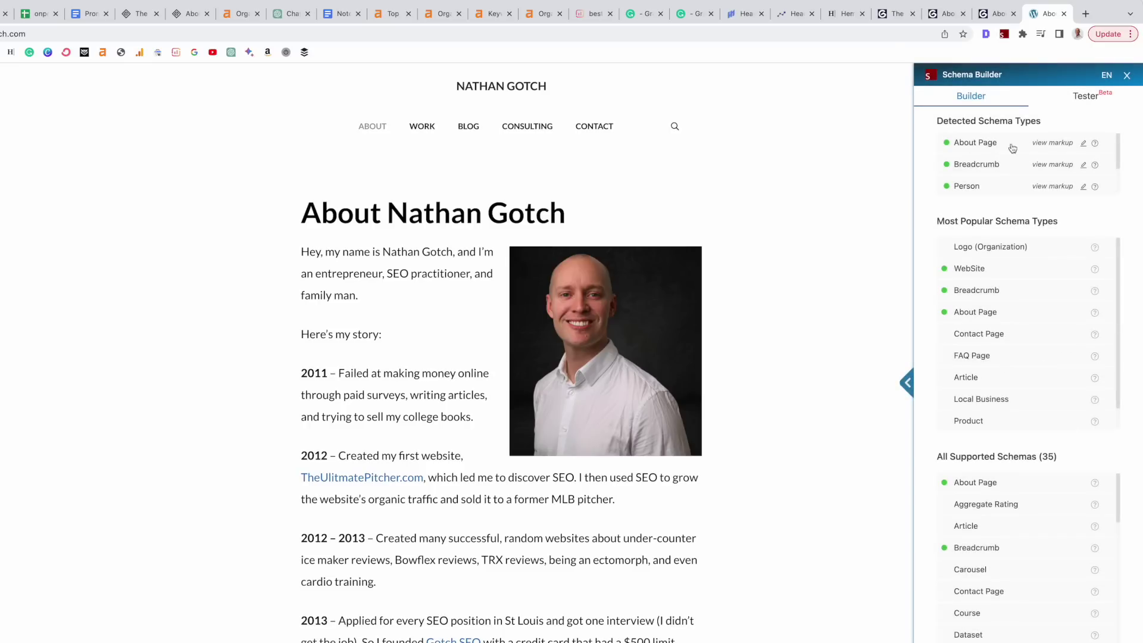
click(1052, 143)
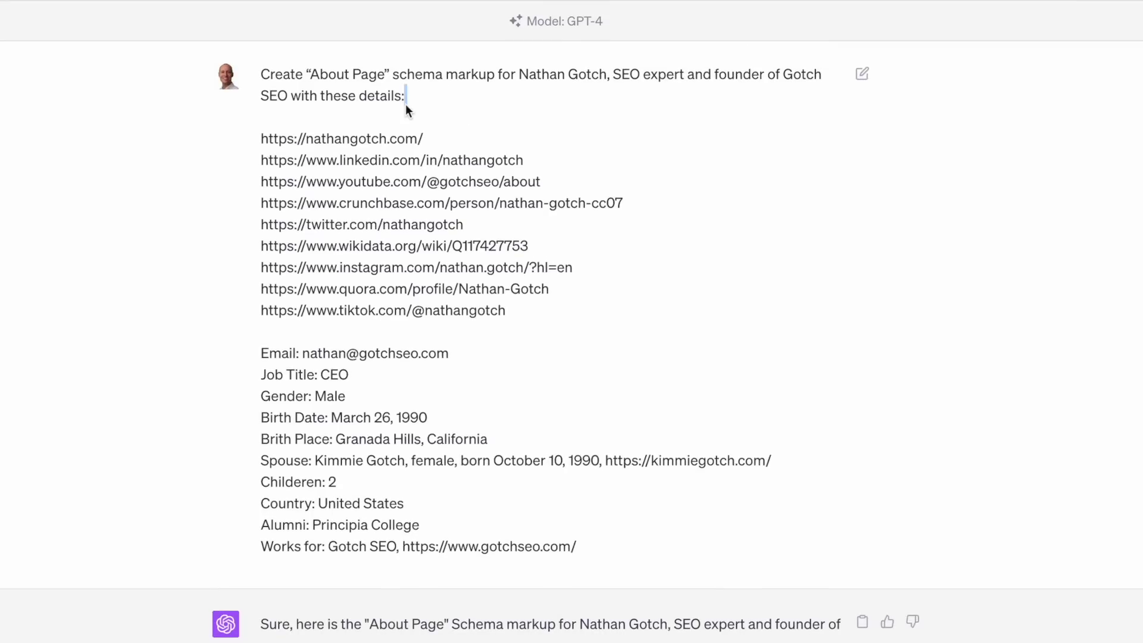
Review the About Page schema JSON and switch the Schema.org validator to Code Snippet
scroll(212, 245, down, 10)
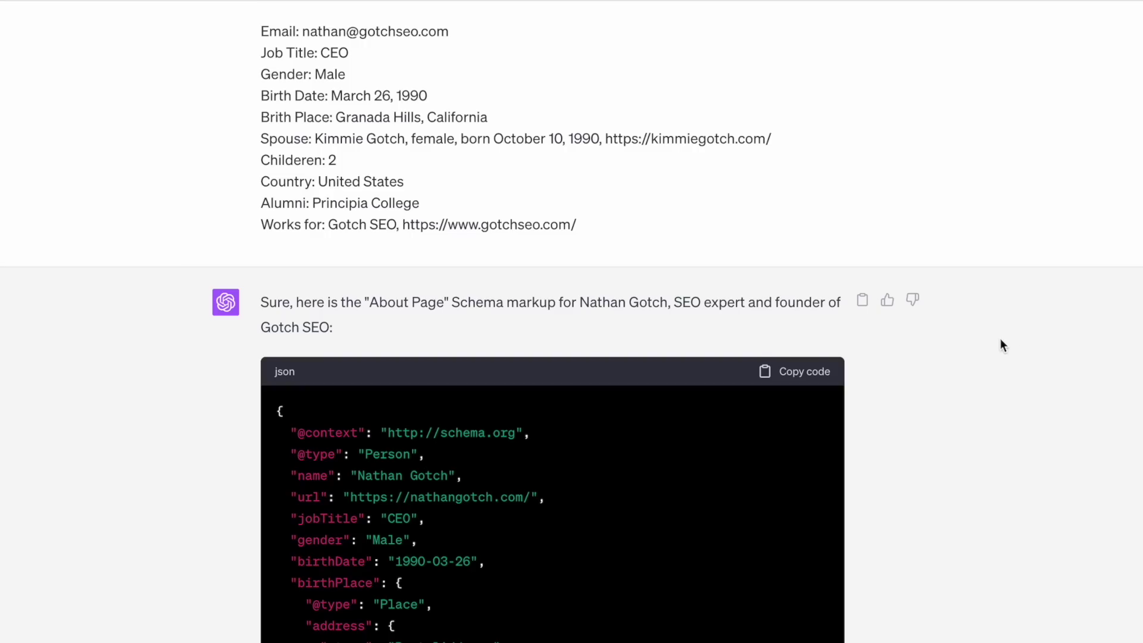
scroll(1006, 346, down, 3)
scroll(1010, 346, down, 4)
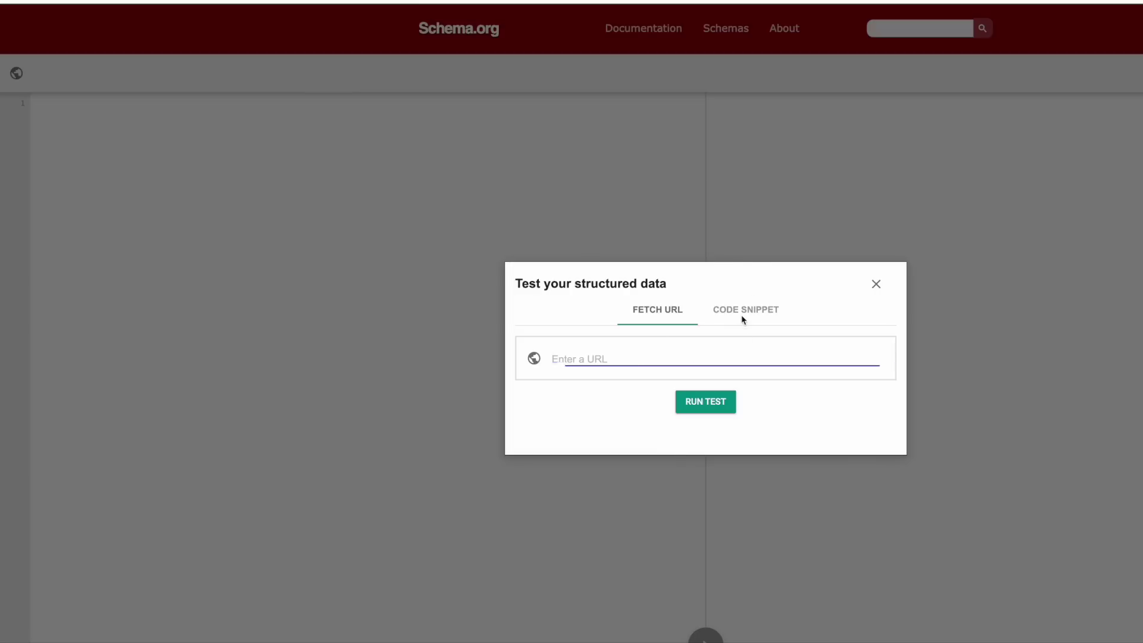
click(743, 322)
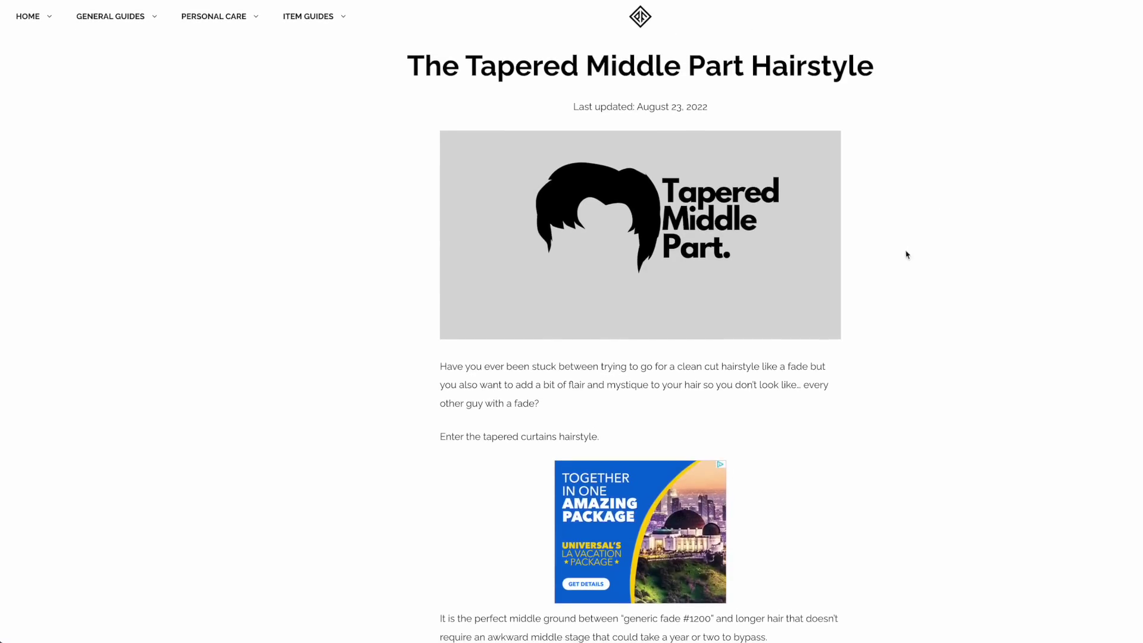
Scroll the Tapered Middle Part article's intro toward the Tapered Middle Part Examples section
scroll(439, 296, down, 4)
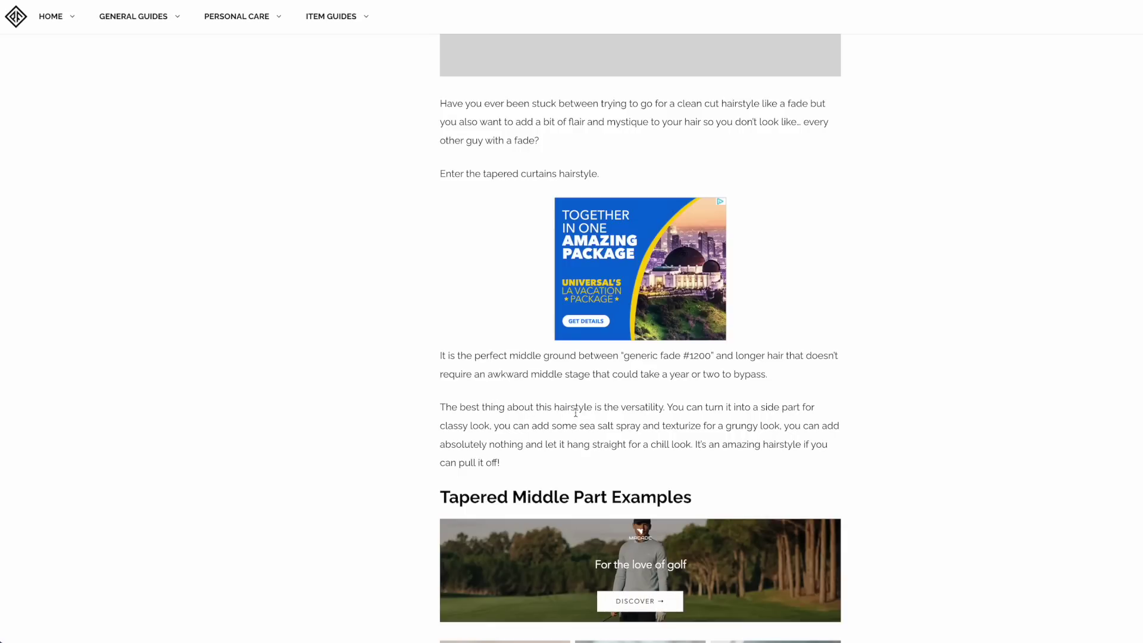
scroll(576, 410, down, 2)
scroll(456, 337, up, 2)
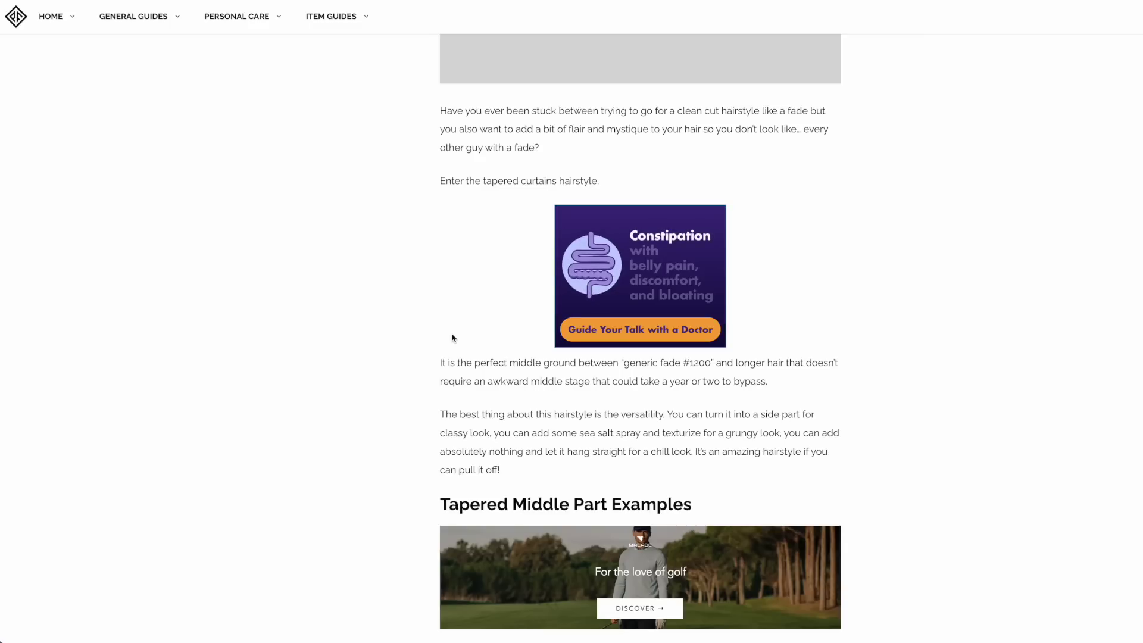
scroll(452, 338, down, 2)
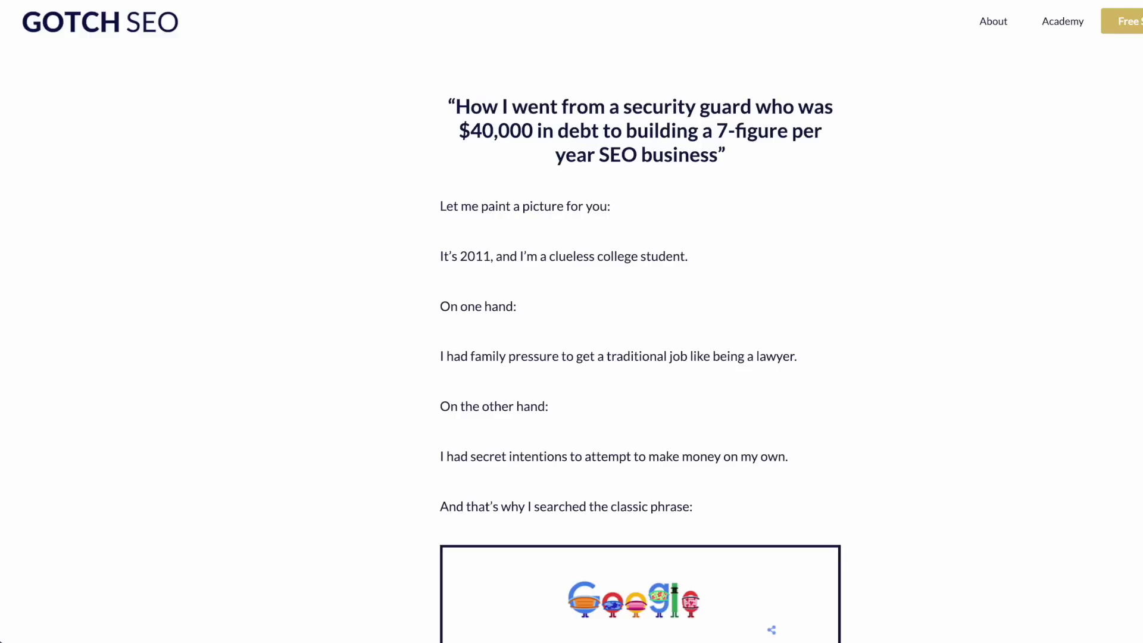
Scroll through the Gotch SEO trustworthiness article and the hairstyle article
scroll(770, 627, down, 2)
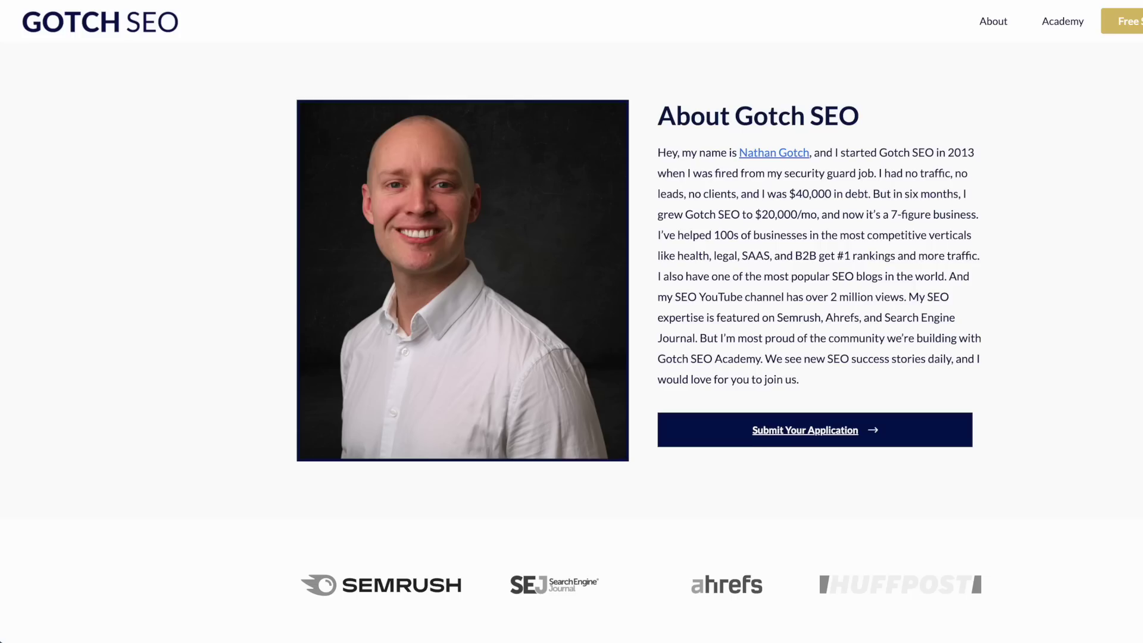
scroll(571, 321, down, 5)
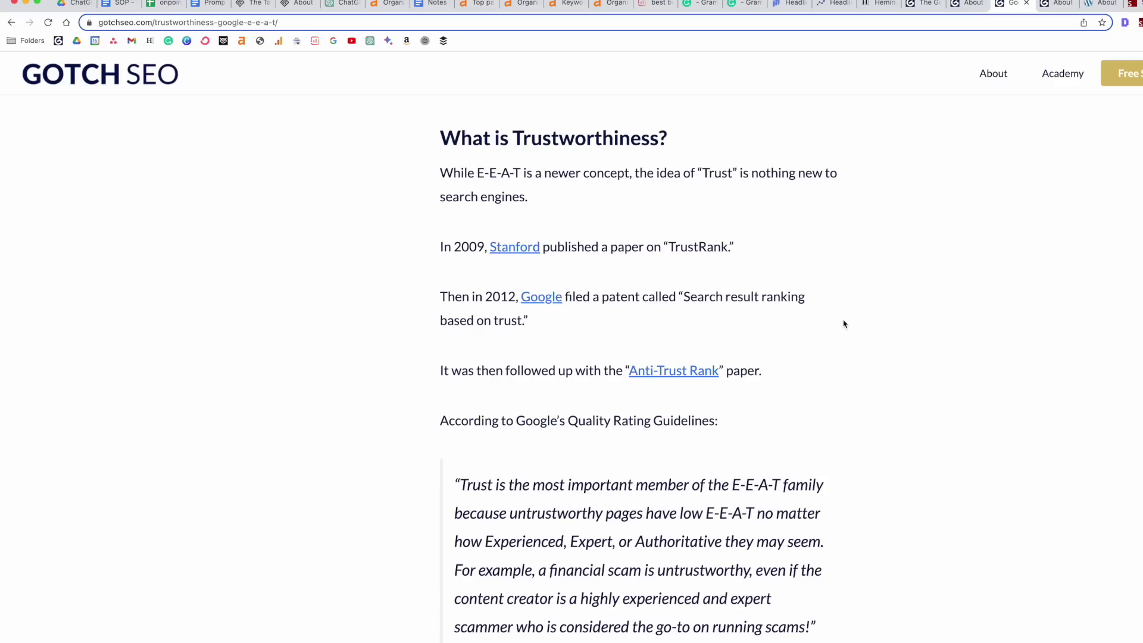
scroll(843, 324, up, 10)
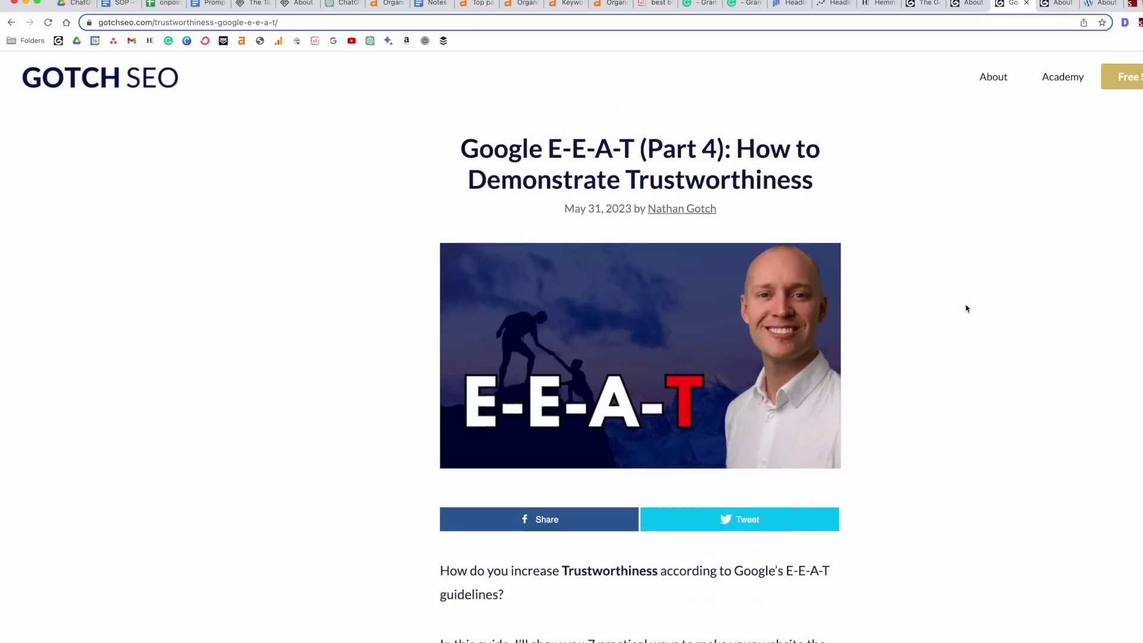
scroll(966, 307, down, 10)
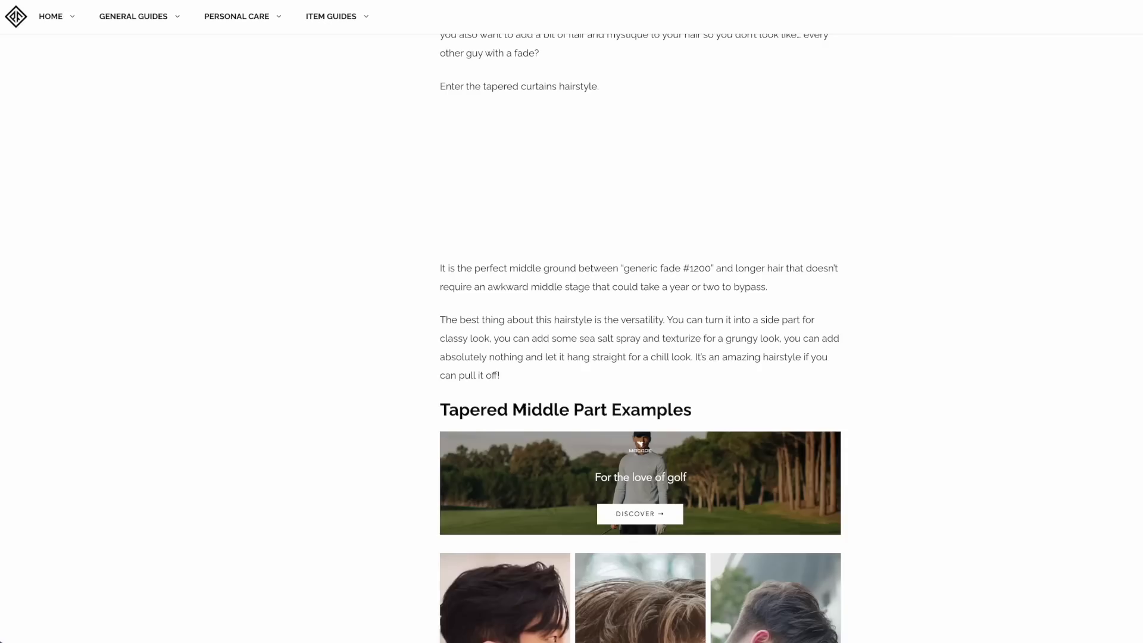
scroll(315, 185, up, 5)
scroll(314, 185, down, 20)
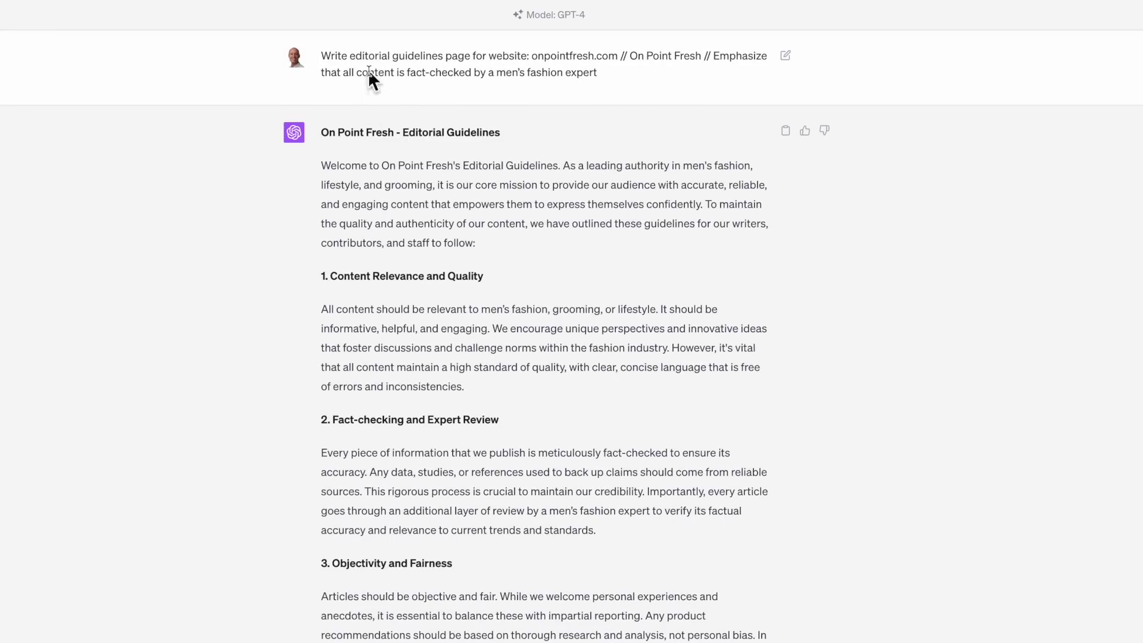
Read through the On Point Fresh Editorial Guidelines reply, then return to the prompt
scroll(650, 271, down, 2)
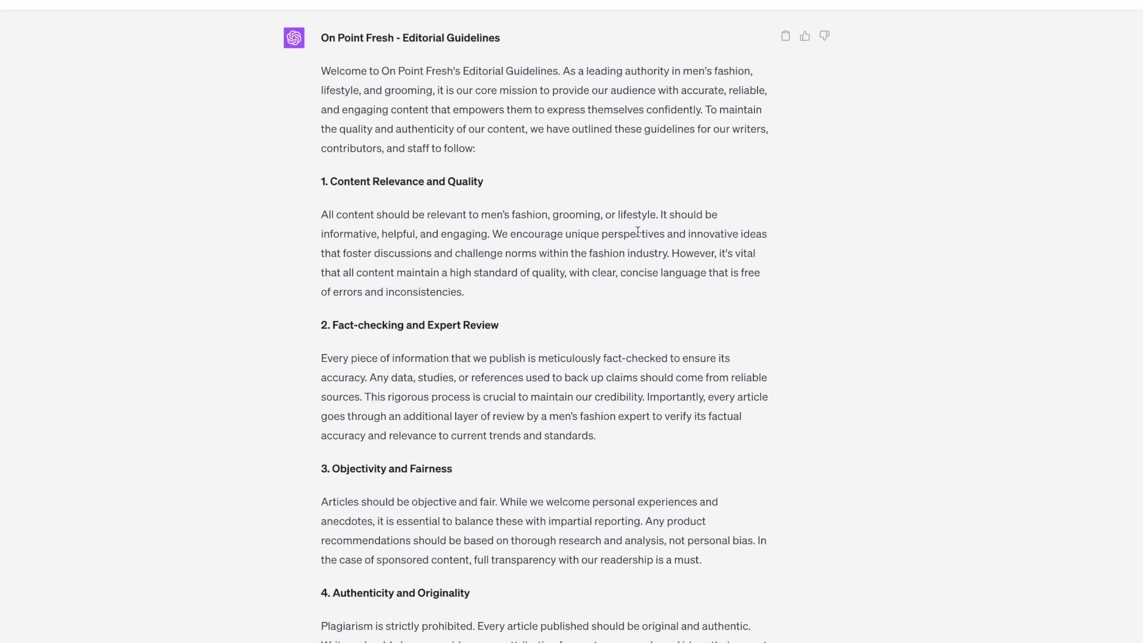
scroll(649, 267, down, 2)
scroll(644, 234, down, 6)
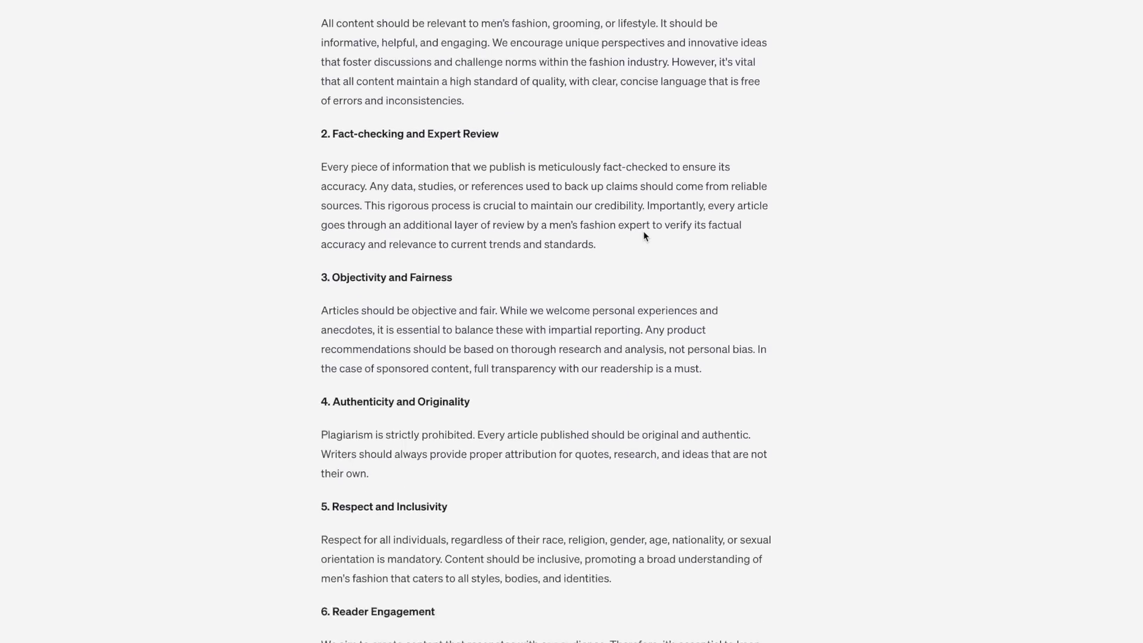
scroll(595, 217, up, 9)
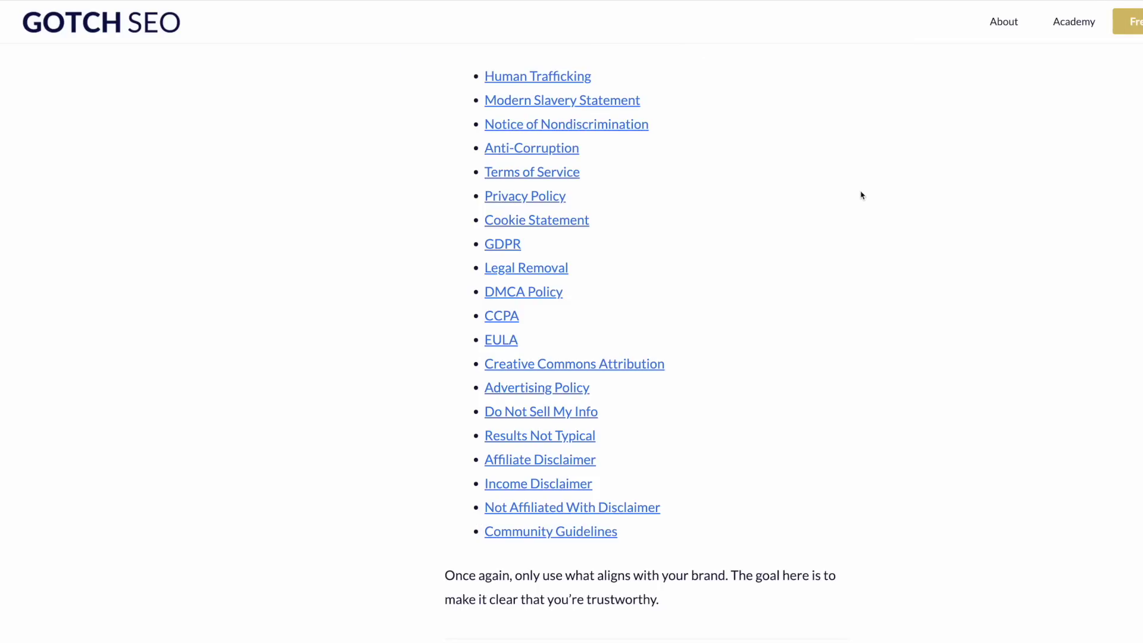
Scroll the trustworthiness article to its bulleted list of trust pages
scroll(826, 213, up, 1)
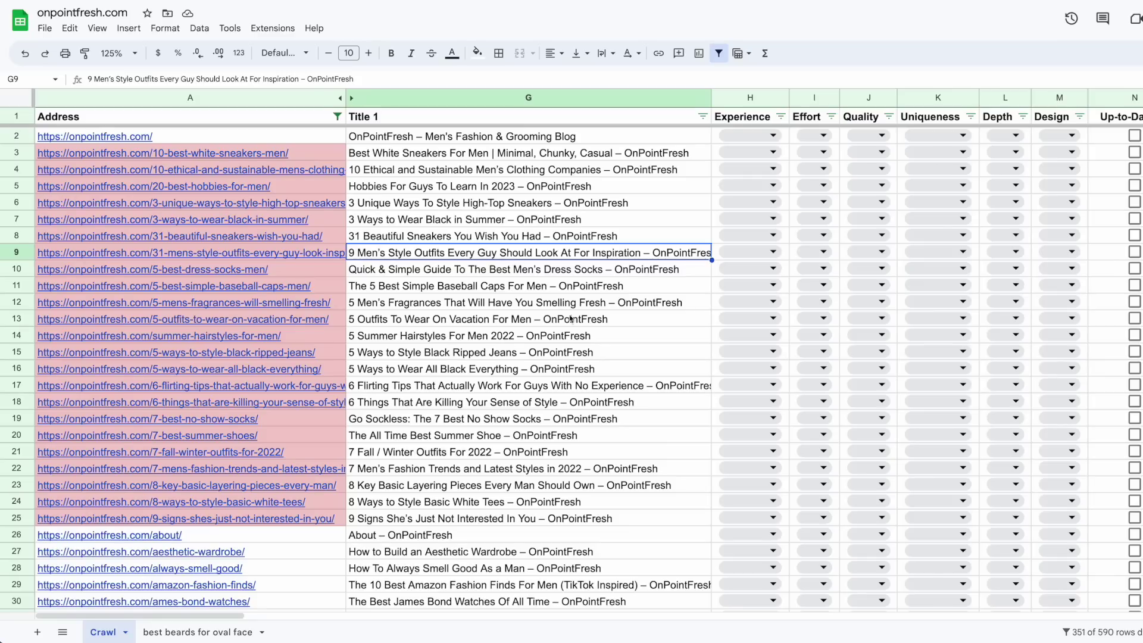
Select cell G14, the summer hairstyles page title, in the onpointfresh.com crawl sheet
scroll(573, 317, down, 1)
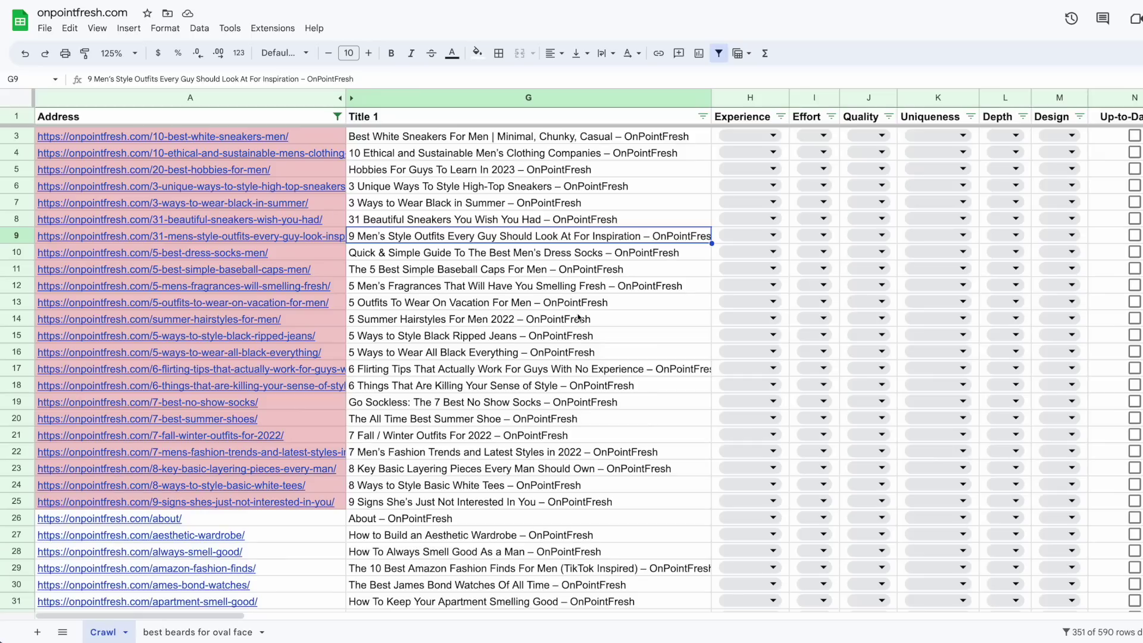
click(577, 317)
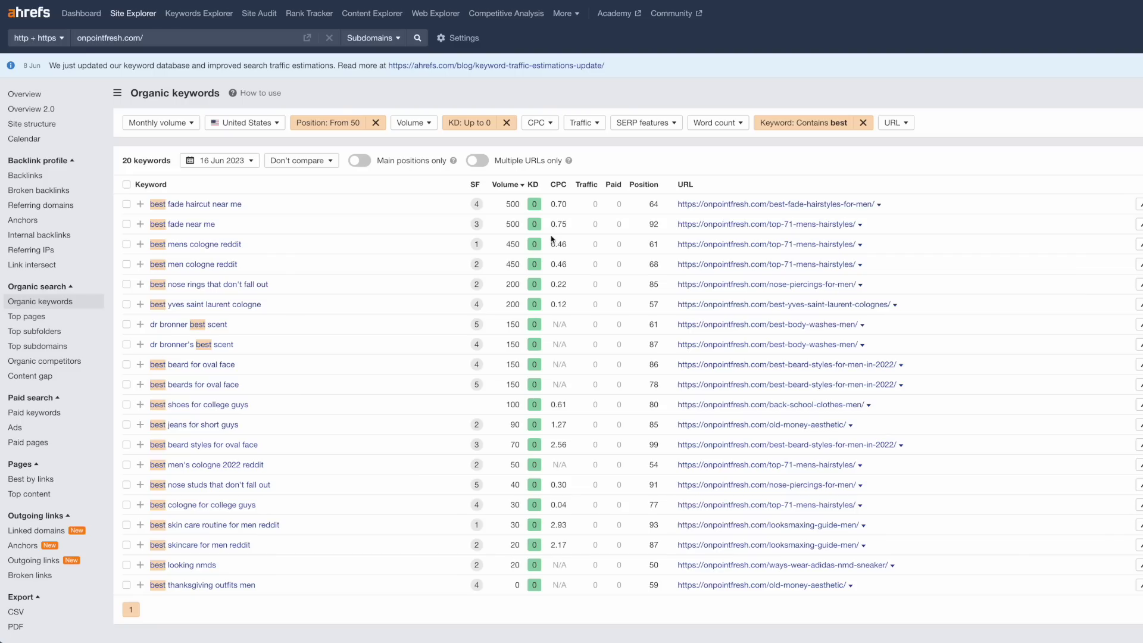
Set the position filter to 50+ for 2,092 KD-0 keywords, then view 'preppy stuff' SERP (onpointfresh at 59)
click(328, 125)
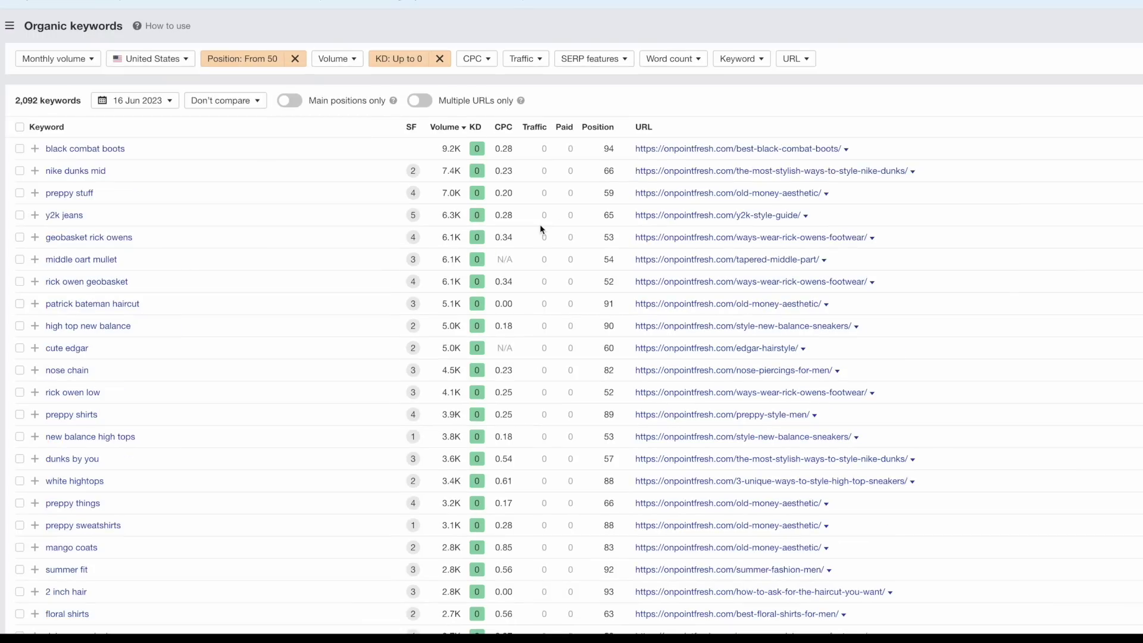
scroll(551, 228, down, 1)
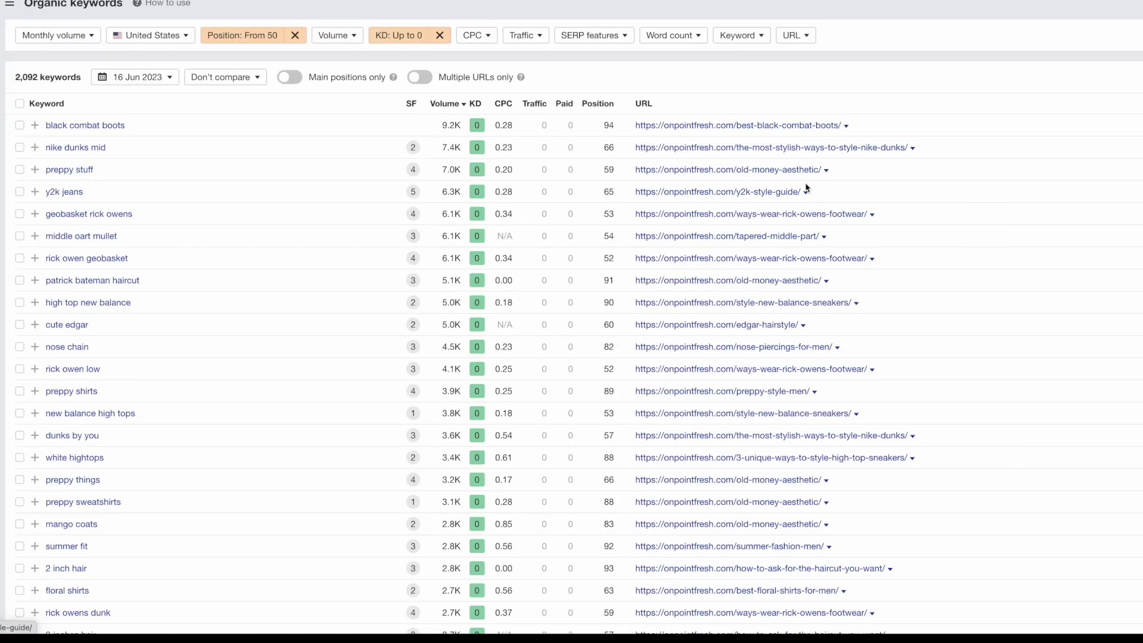
click(791, 171)
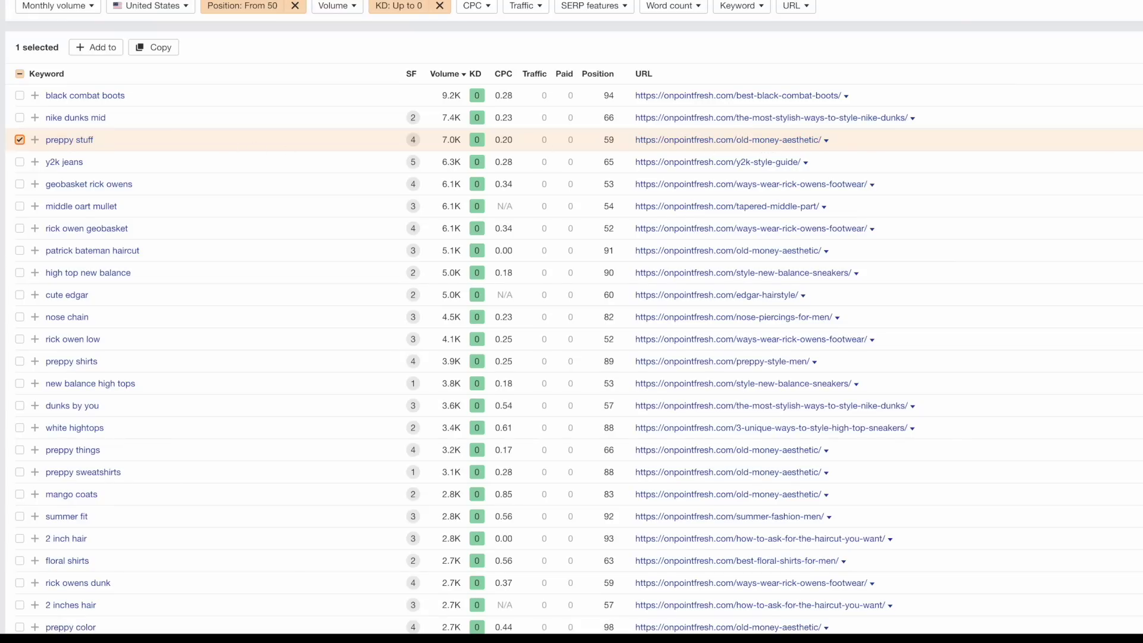
click(886, 143)
Scroll through the filtered Ahrefs organic keywords list for onpointfresh.com
scroll(392, 226, down, 1)
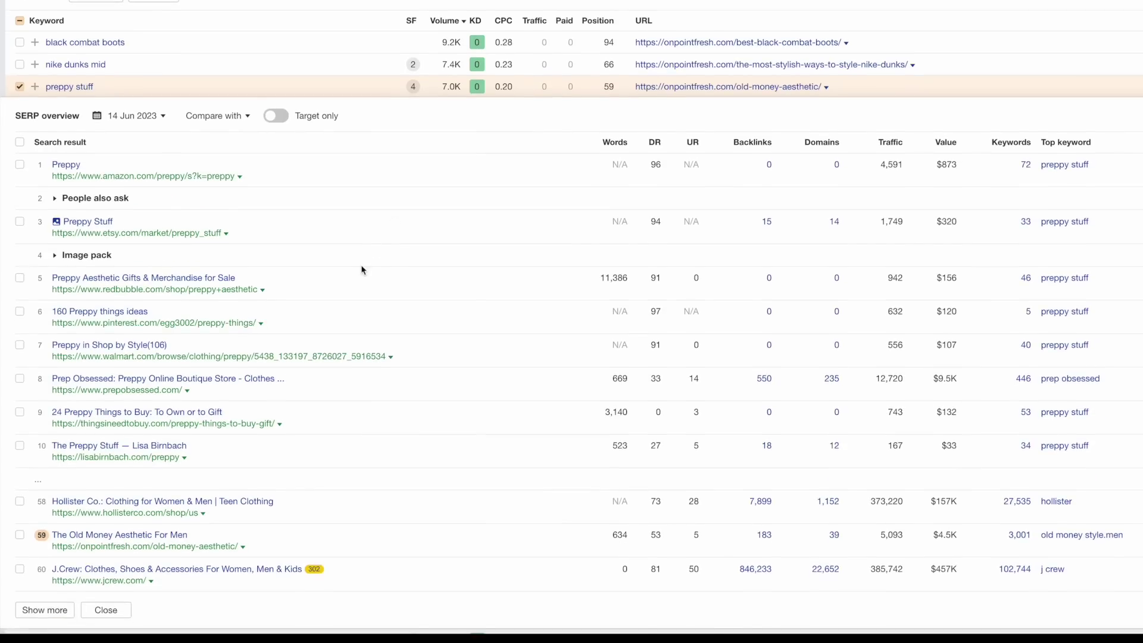
scroll(362, 269, down, 1)
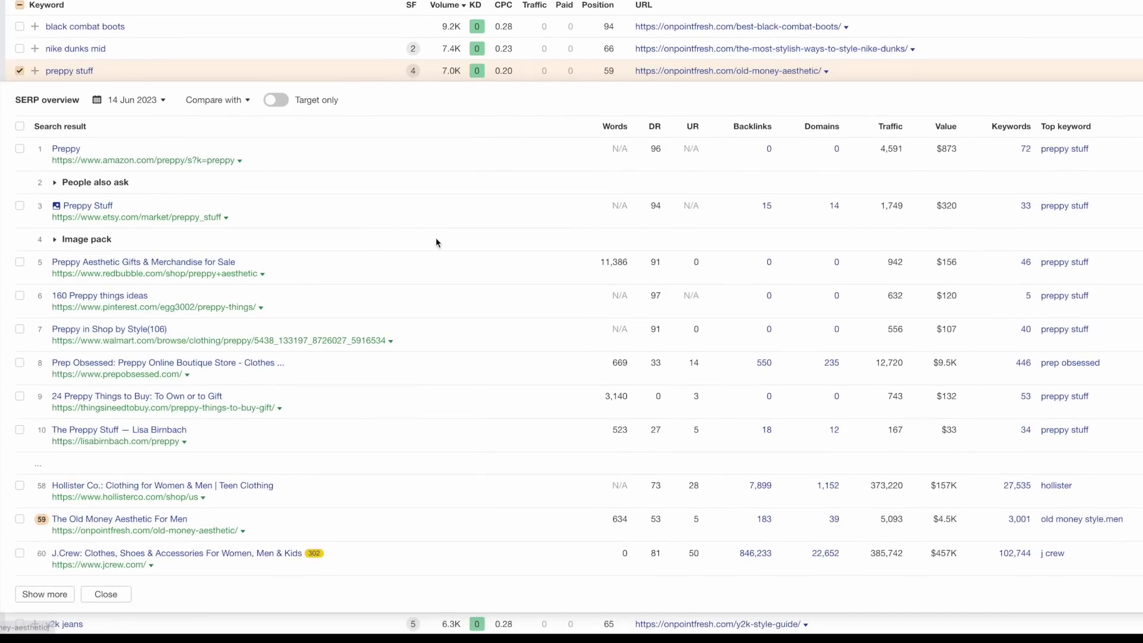
scroll(472, 356, up, 2)
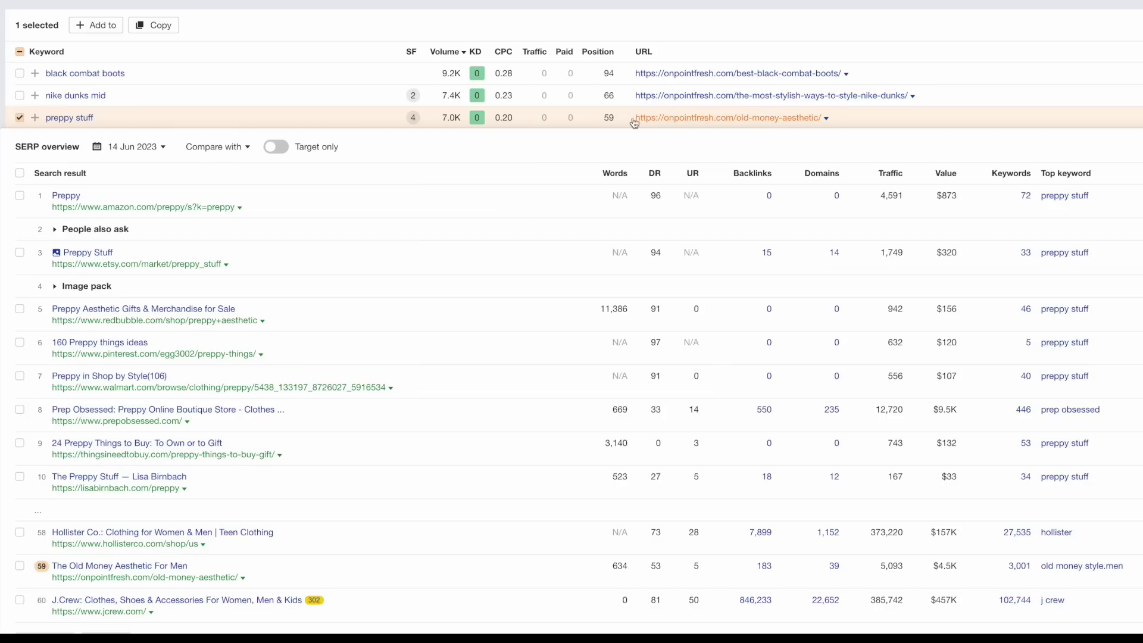
scroll(683, 186, down, 1)
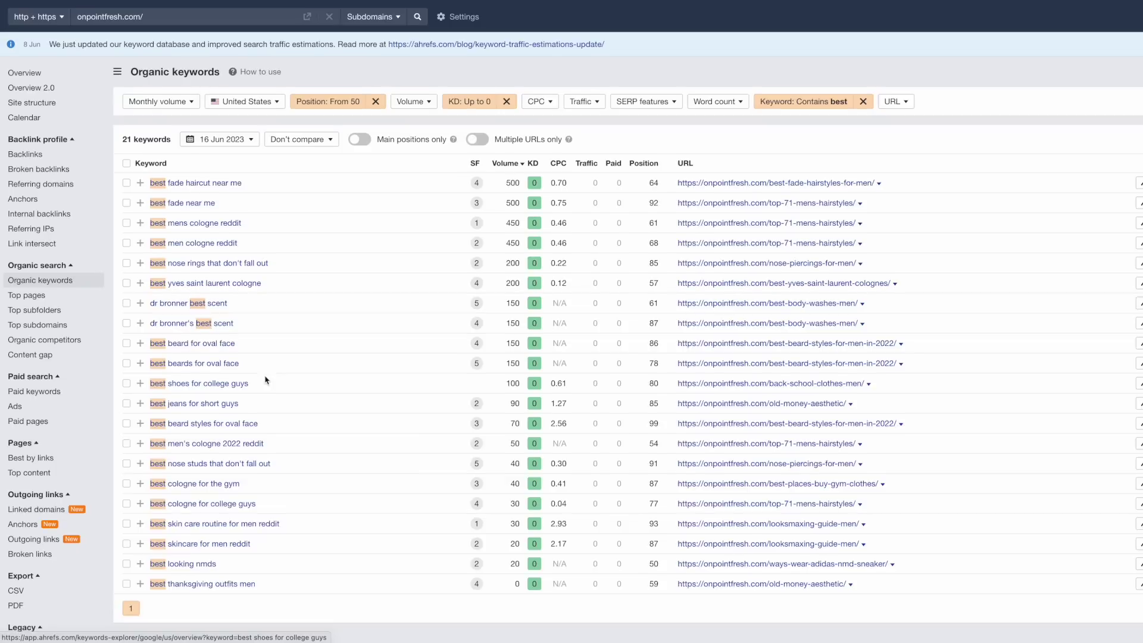
scroll(178, 357, down, 1)
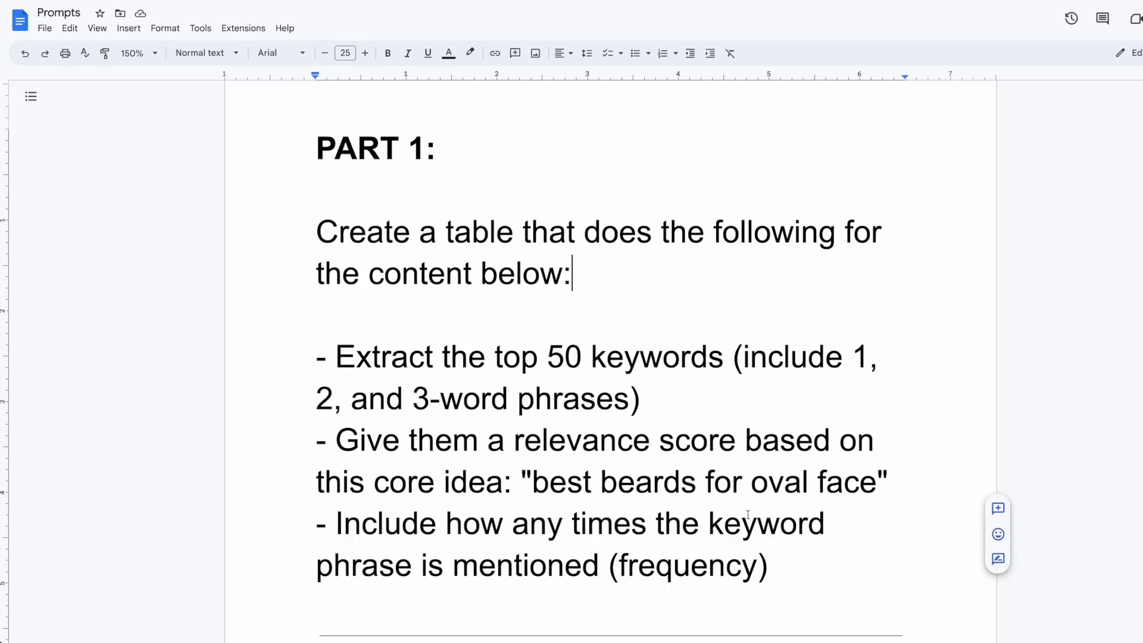
Scroll the Prompts document down to the PART 1 keyword-table prompt
scroll(434, 134, down, 1)
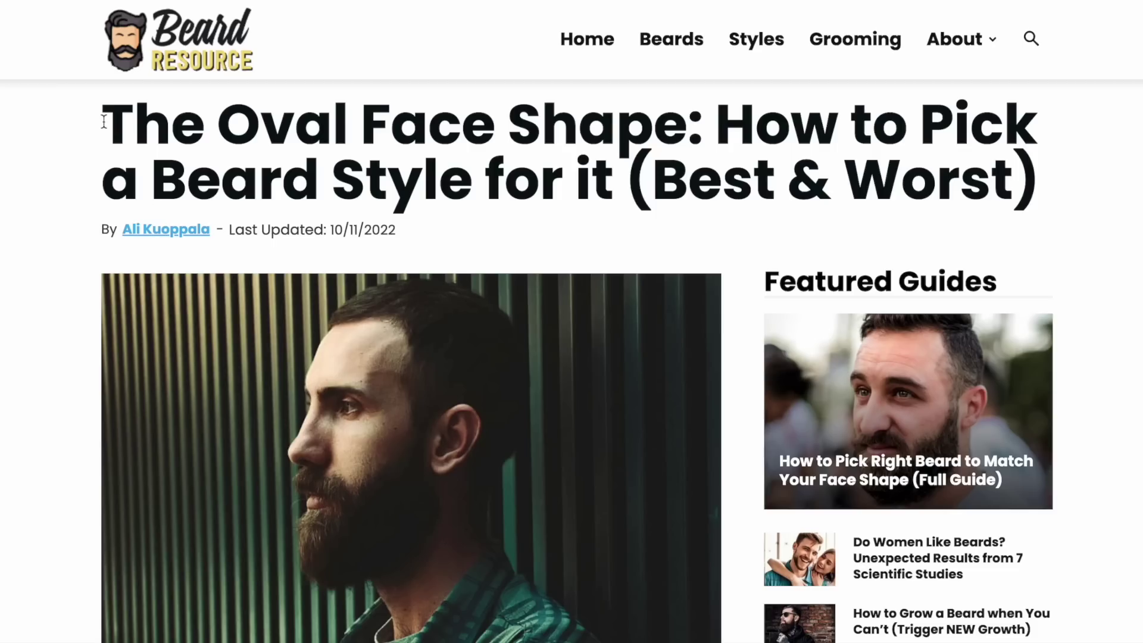
Paste the Beard Resource article under the Part 1 prompt, send it, and review the top-50 keyword table
drag(103, 121, 112, 639)
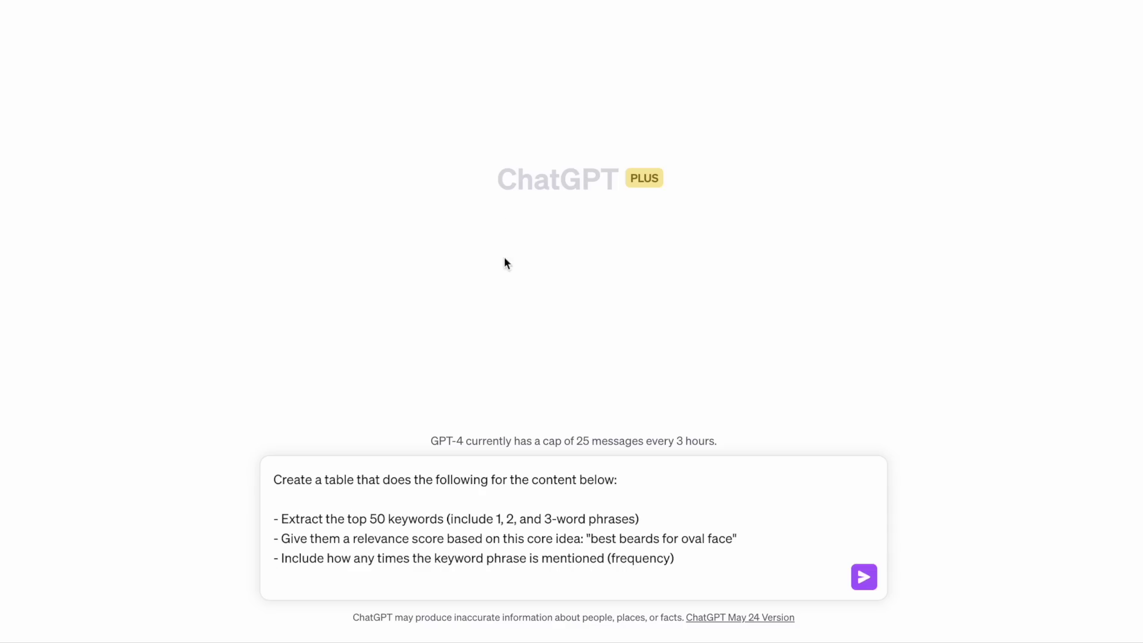
click(340, 570)
key(ctrl+v)
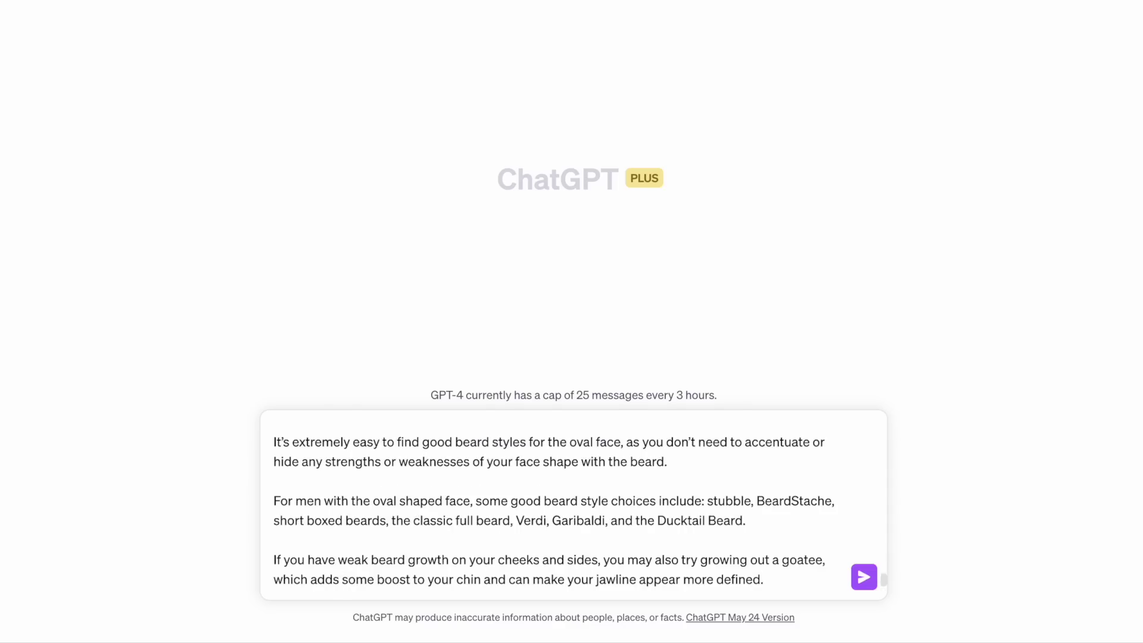
key(Return)
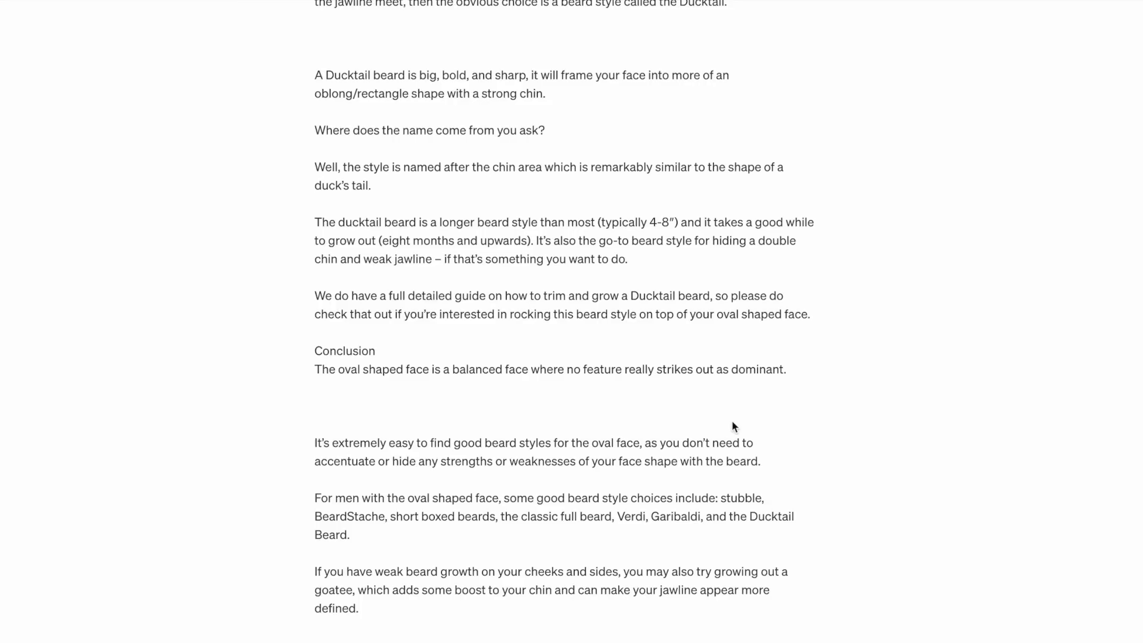
scroll(732, 421, down, 15)
scroll(839, 345, down, 20)
scroll(831, 354, down, 3)
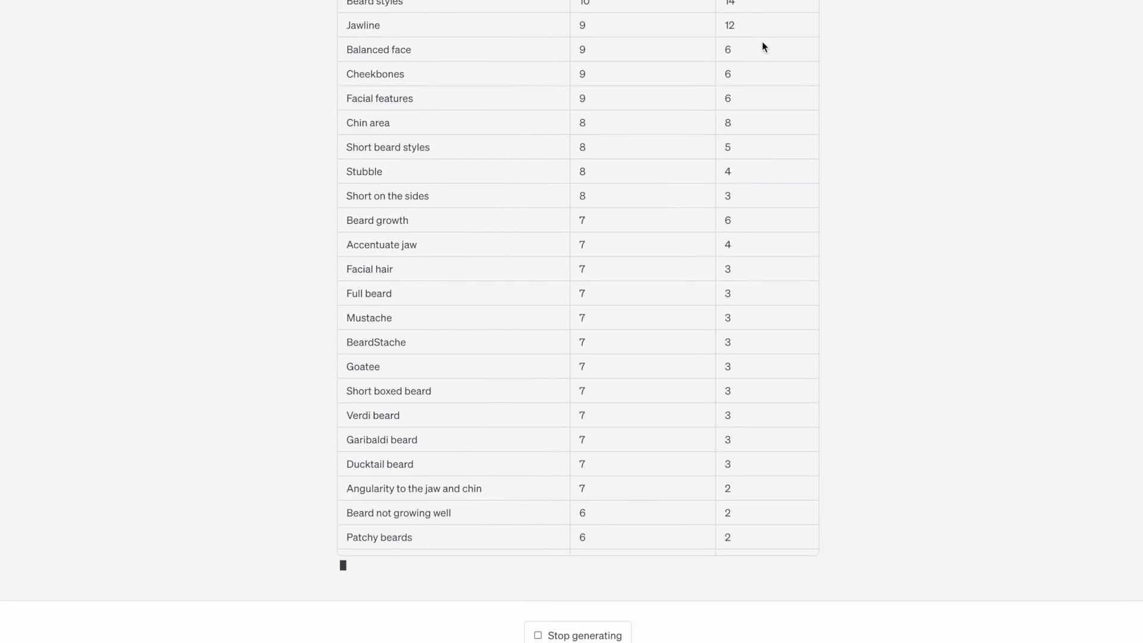
scroll(762, 155, up, 4)
scroll(755, 170, up, 1)
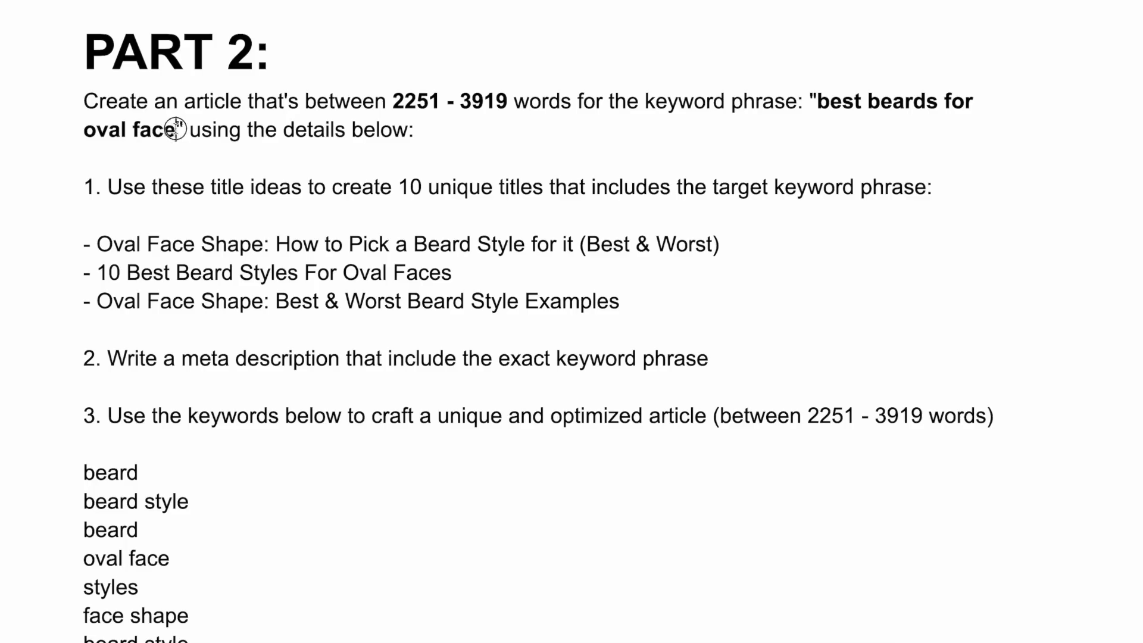
Review the PART 2 prompt's target phrase 'best beards for oval face' and its keyword-usage instruction
drag(177, 124, 810, 100)
scroll(183, 187, down, 5)
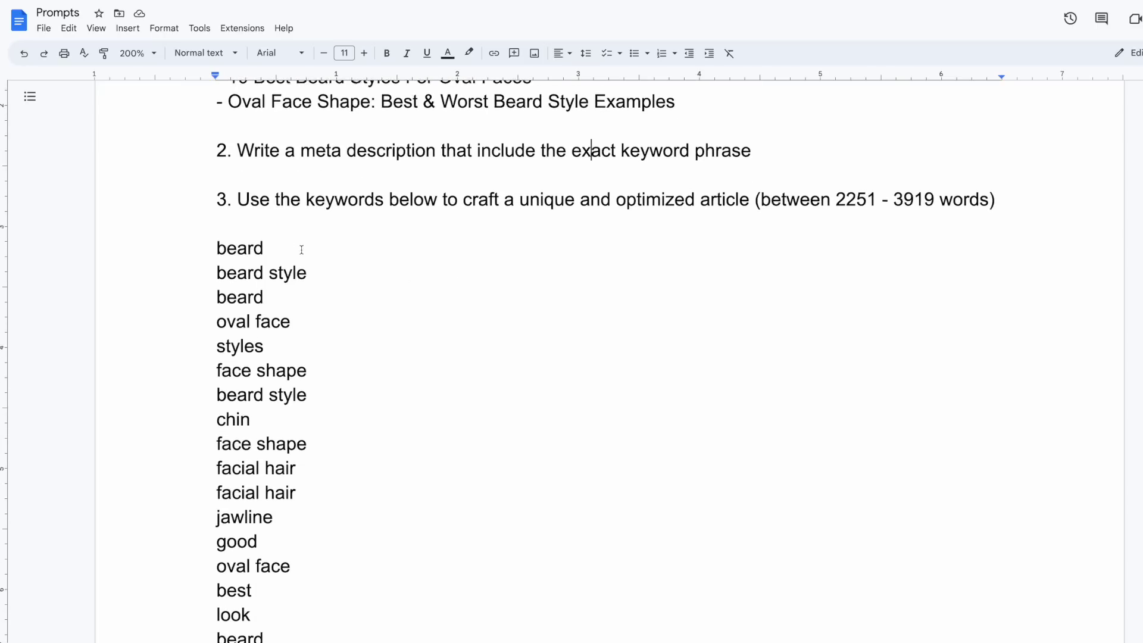
drag(217, 188, 469, 189)
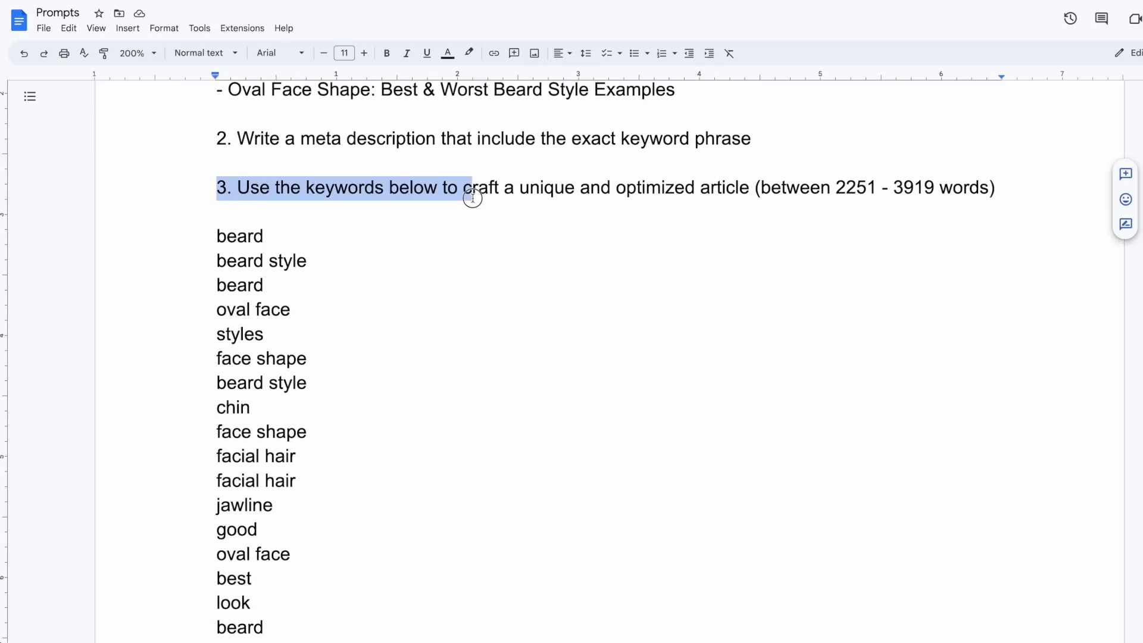
click(476, 187)
scroll(281, 242, down, 1)
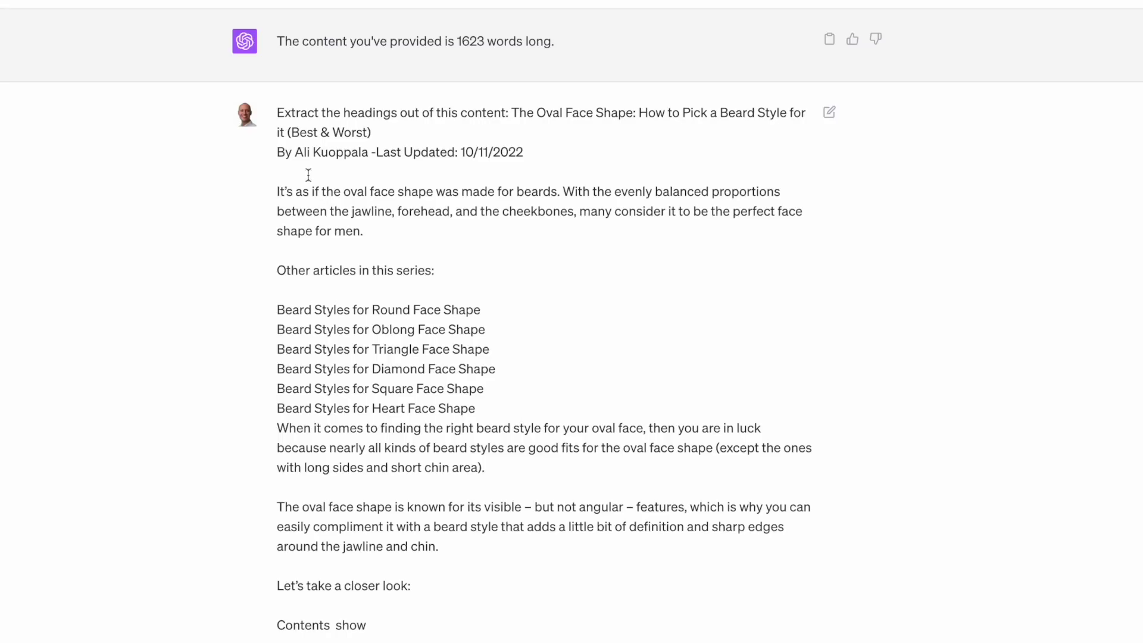
Scroll through the Beard Resource oval-face beard article
scroll(309, 174, down, 1)
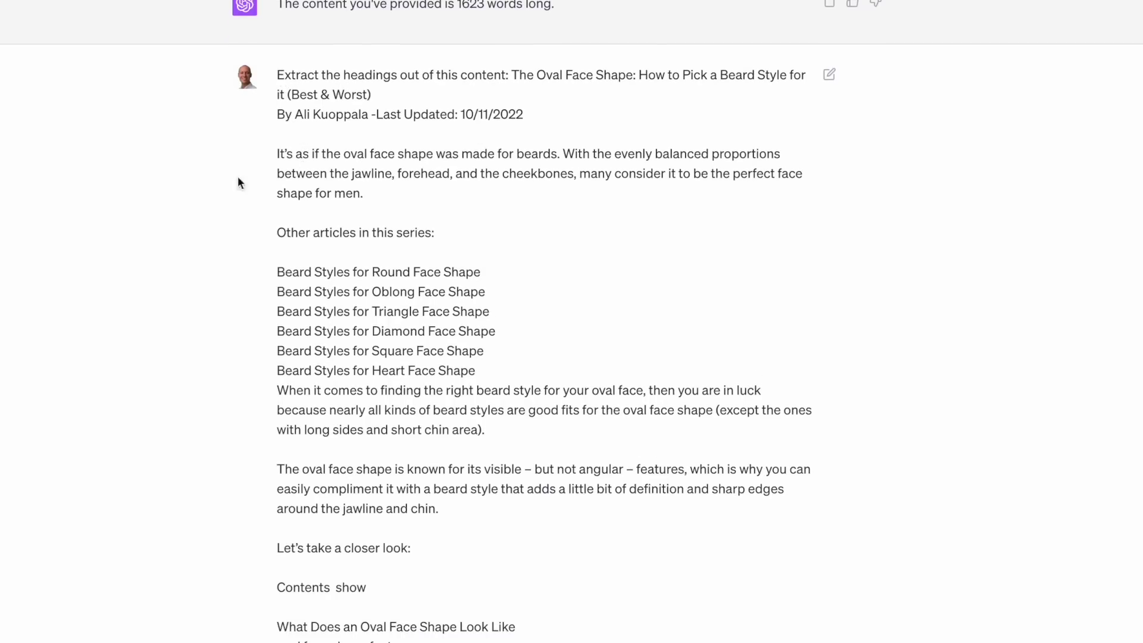
Scroll through the extracted headings and the generated article's numbered beard styles to Stubble Combined with a Goatee
scroll(197, 238, down, 15)
scroll(201, 230, down, 20)
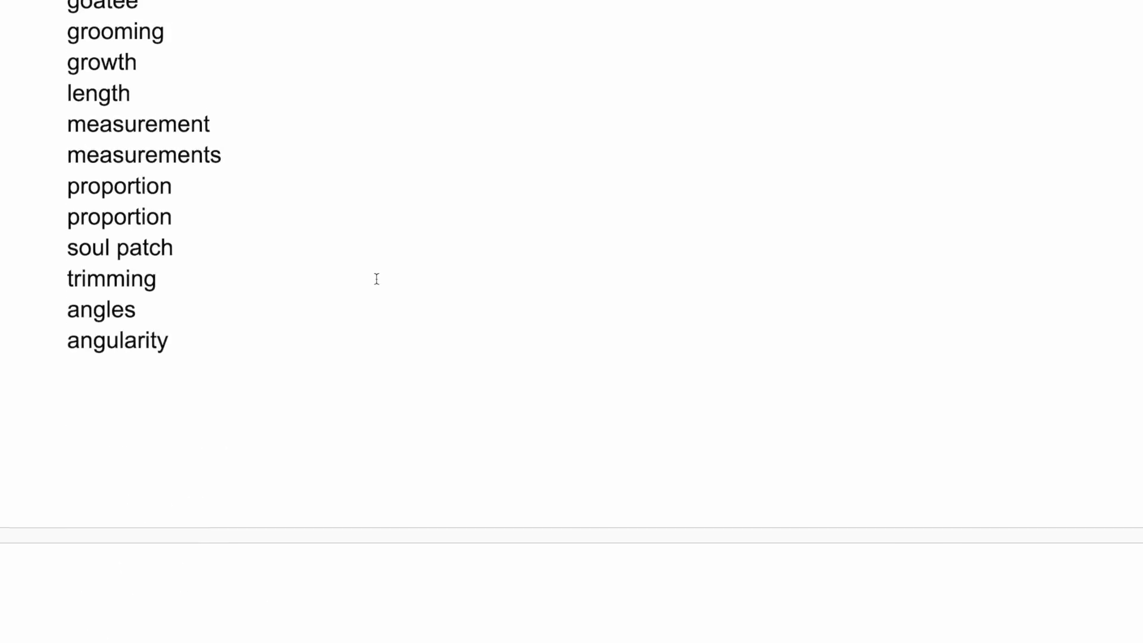
scroll(376, 279, up, 15)
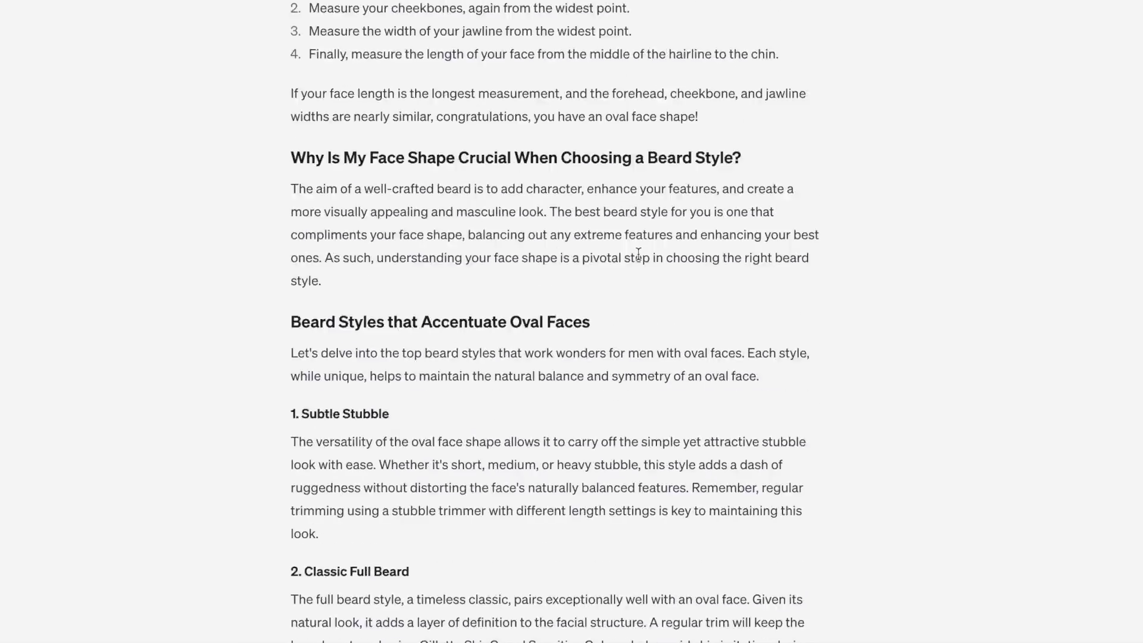
scroll(638, 254, down, 15)
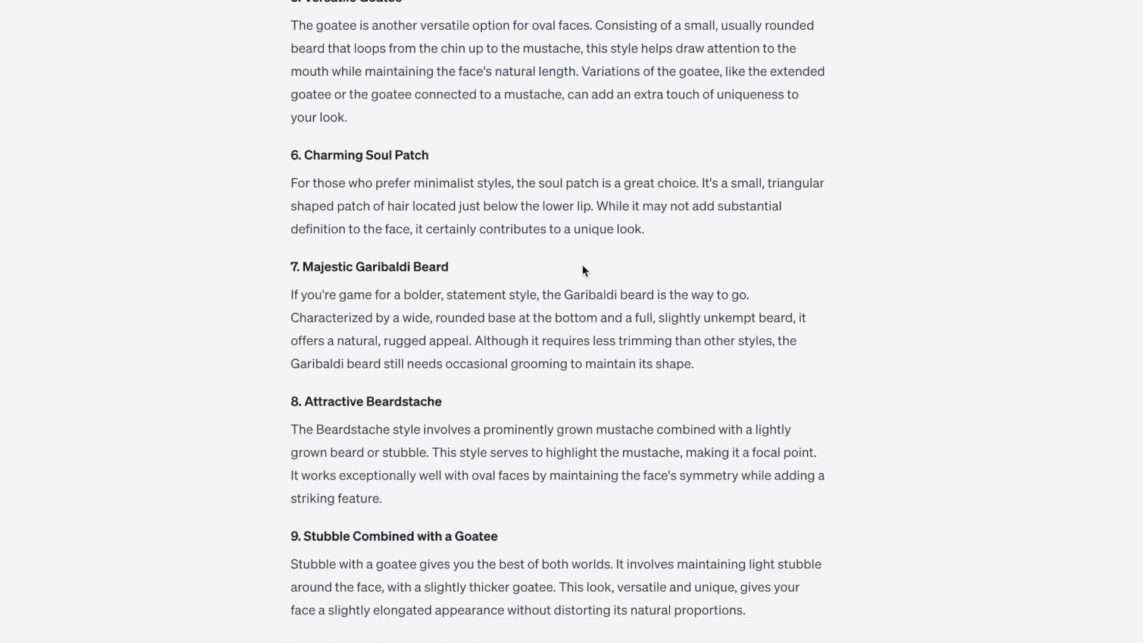
scroll(582, 269, down, 8)
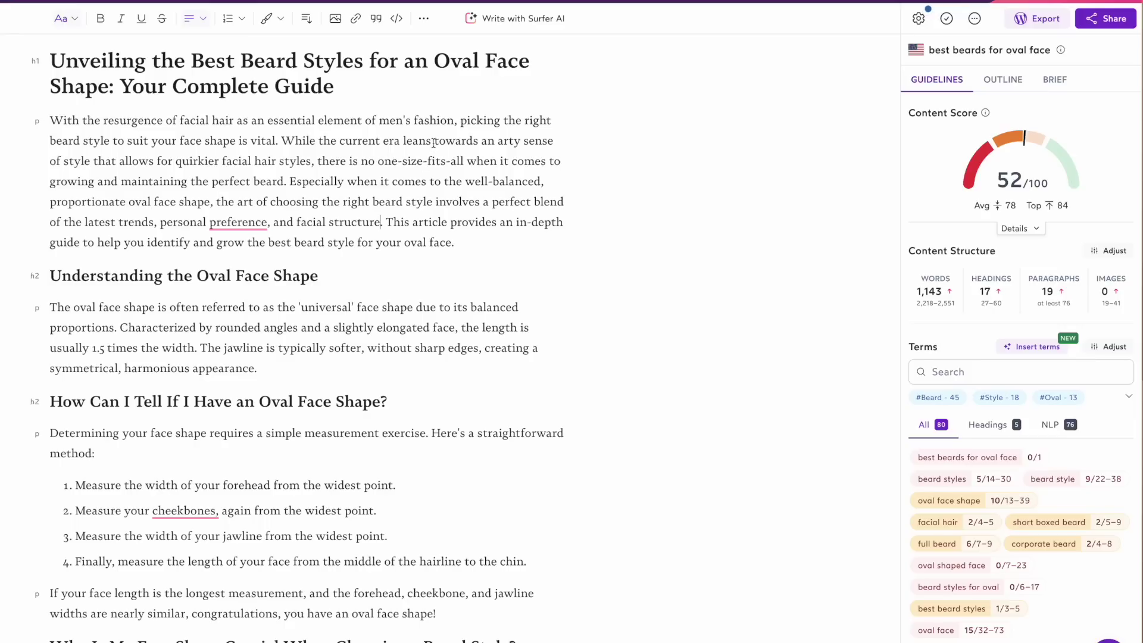
Check the Content Editor score details, then open the SERP analysis for 'best beards for oval face'
mouse_move(1015, 178)
mouse_move(944, 300)
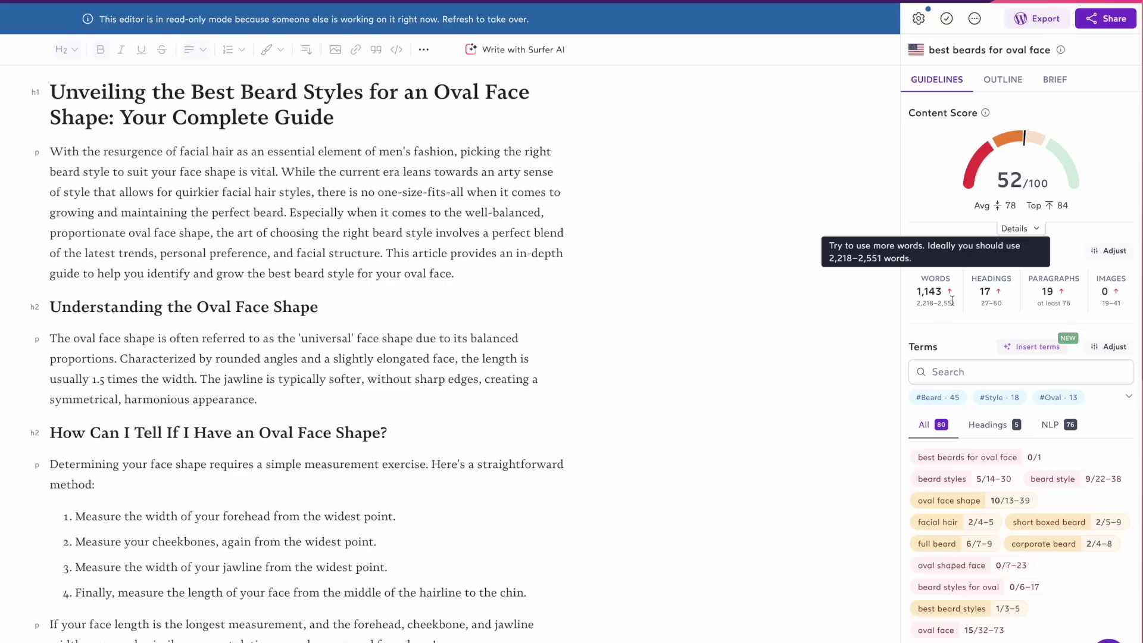
mouse_move(993, 303)
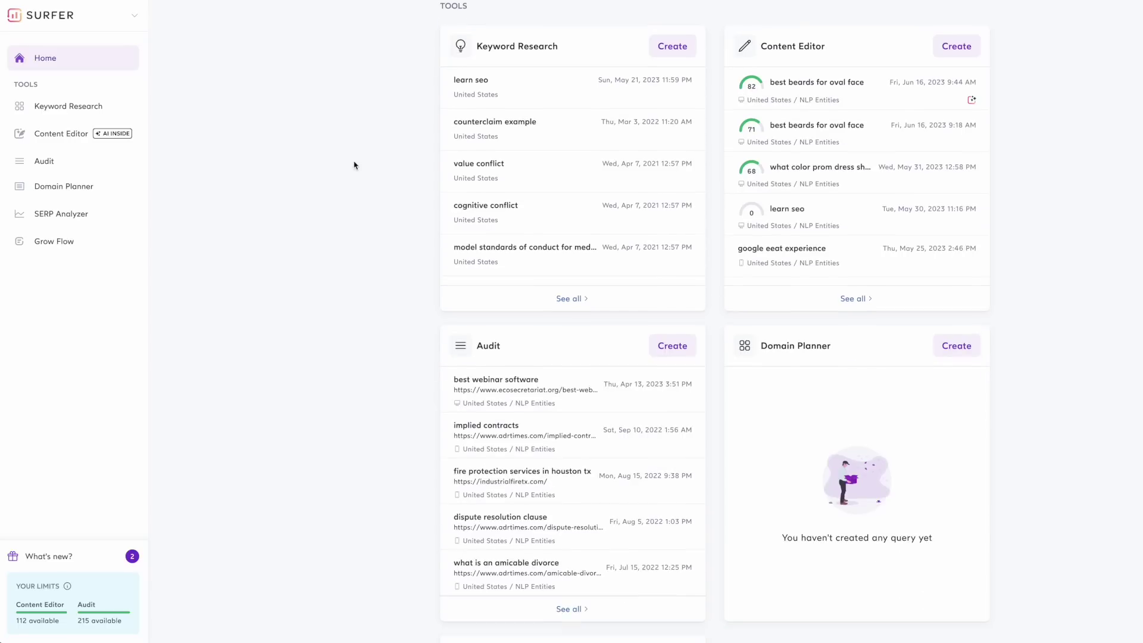
click(50, 221)
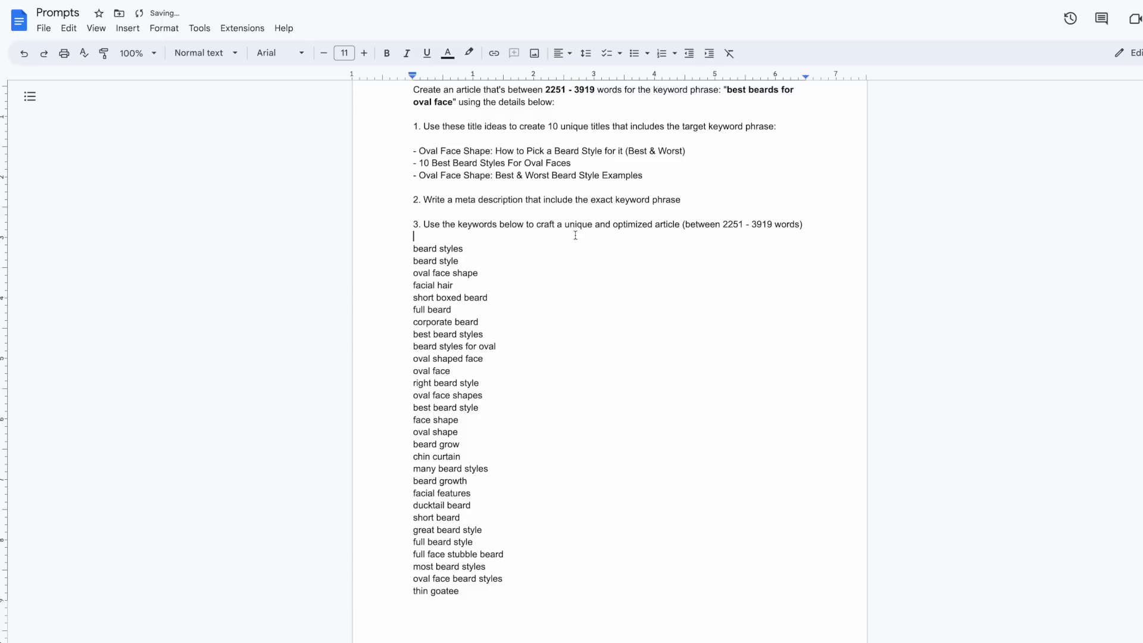
Confirm the audit terms in the Prompts keyword list and move to the empty Surfer 'best beards' editor
scroll(495, 273, down, 1)
click(430, 239)
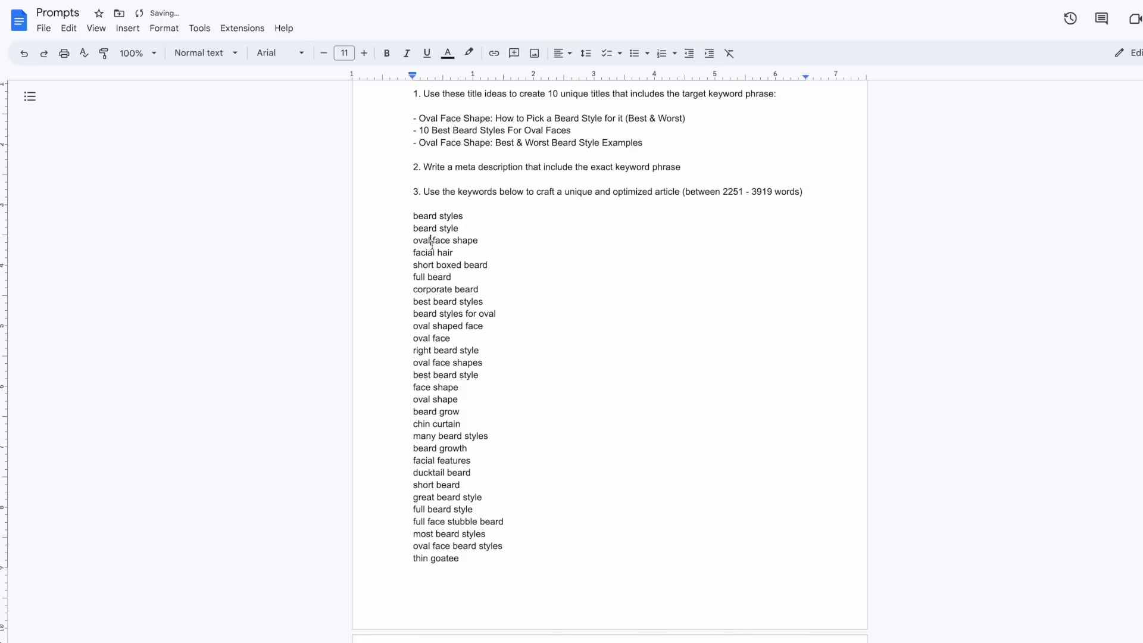
scroll(475, 358, down, 1)
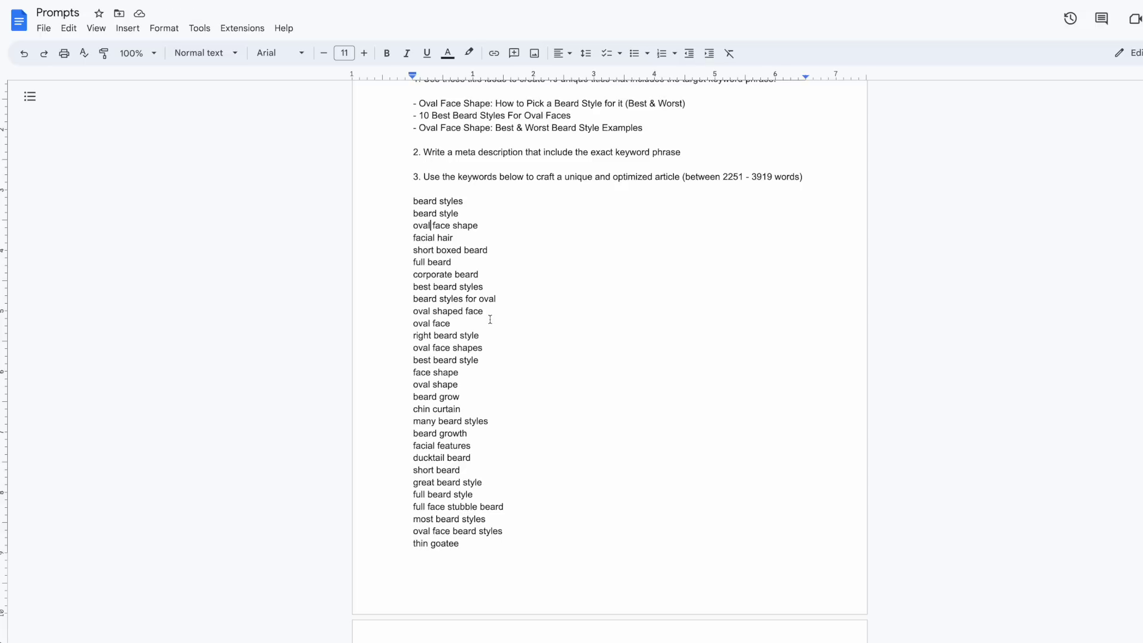
key(ctrl+Tab)
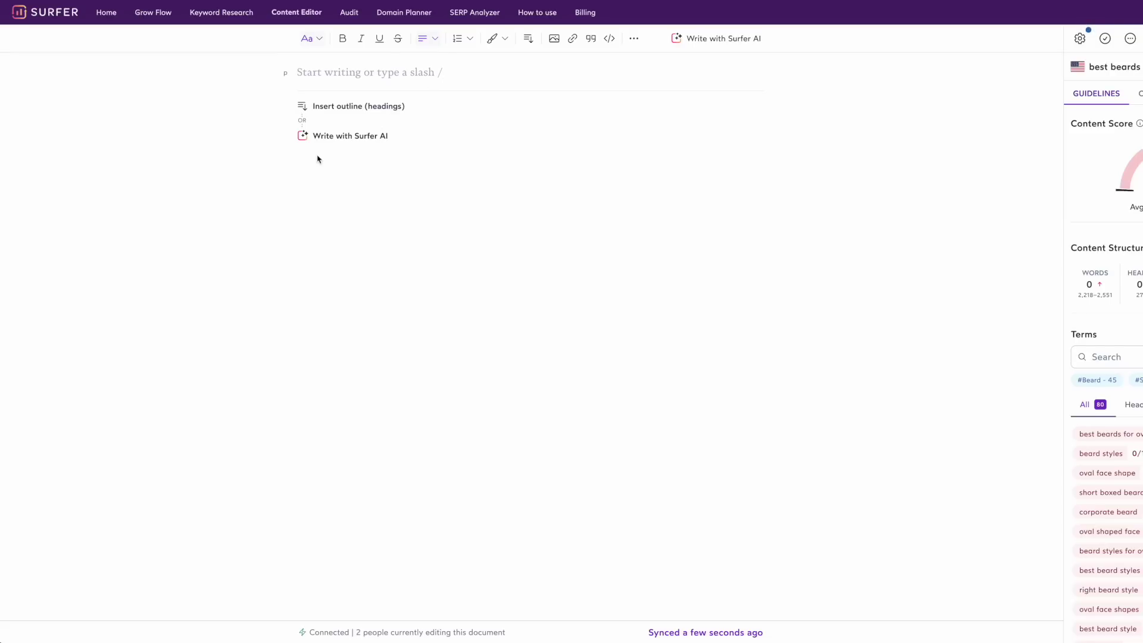
Insert Surfer's suggested 203-word headings outline titled '10 Best Beard Styles For Oval Faces'
click(355, 107)
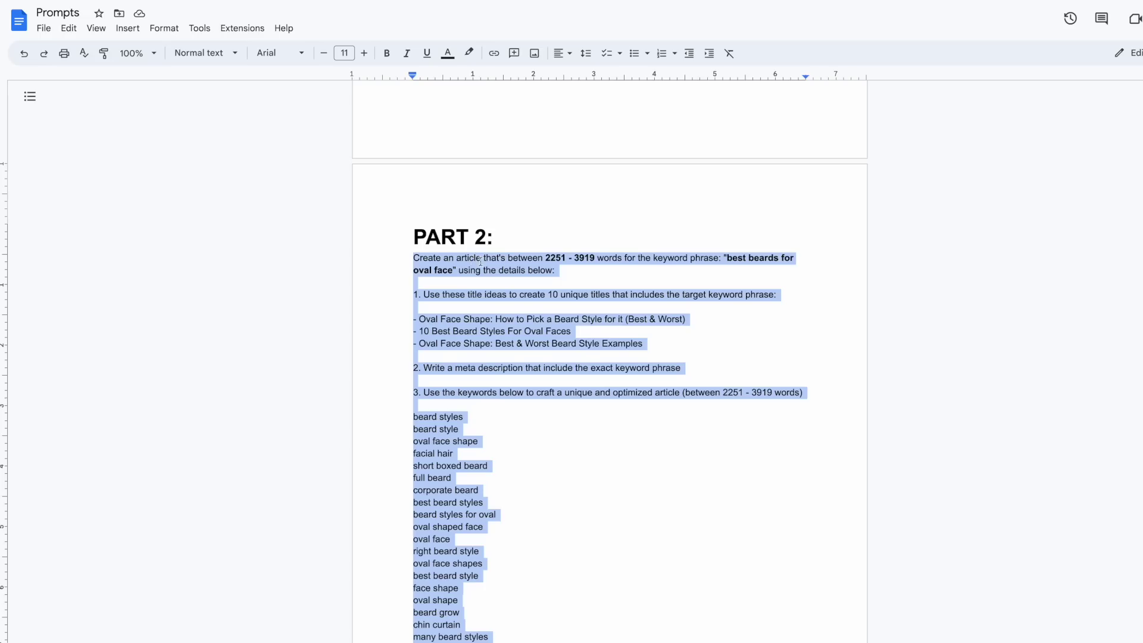
click(480, 261)
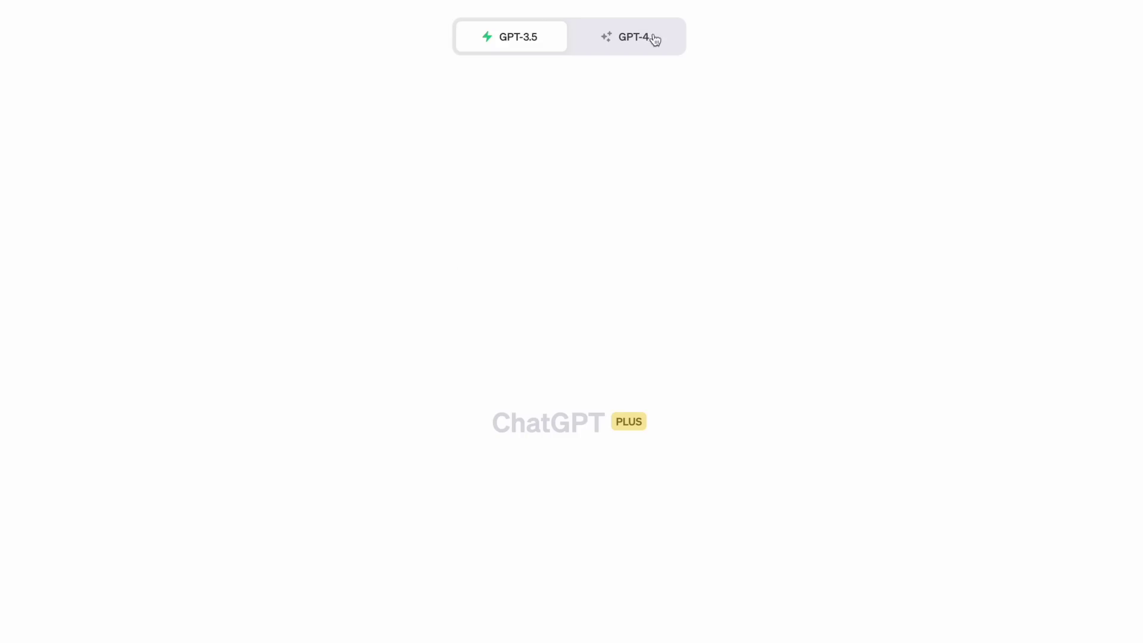
Switch ChatGPT to GPT-4, paste the keyword-list prompt, and scroll through the generated beard article
click(651, 38)
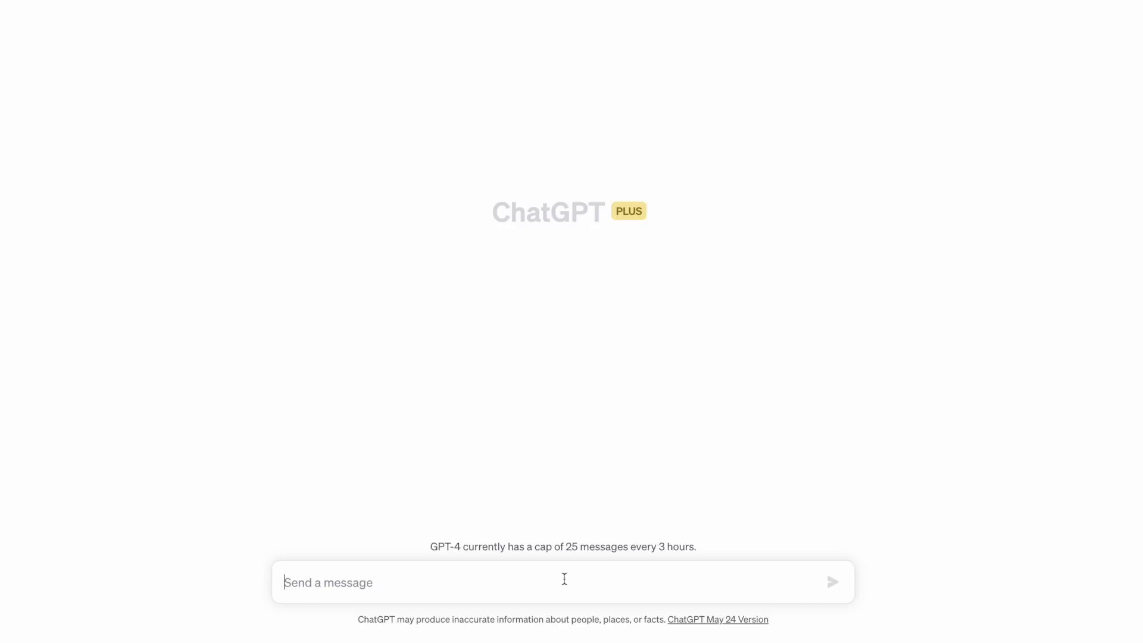
key(shift+Return)
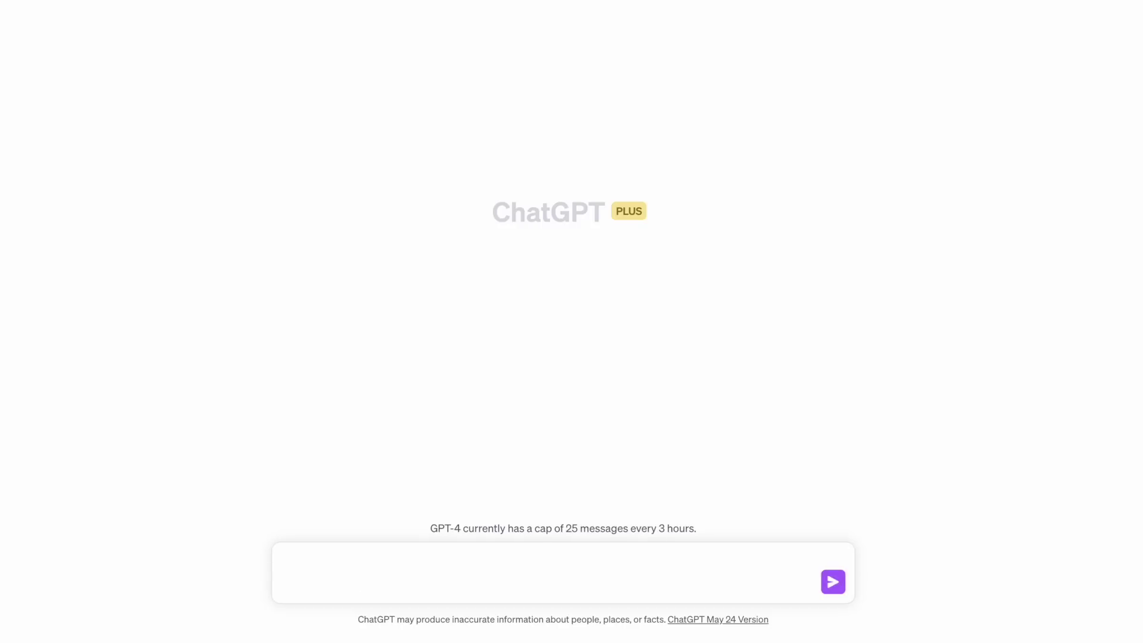
key(BackSpace)
key(ctrl+v)
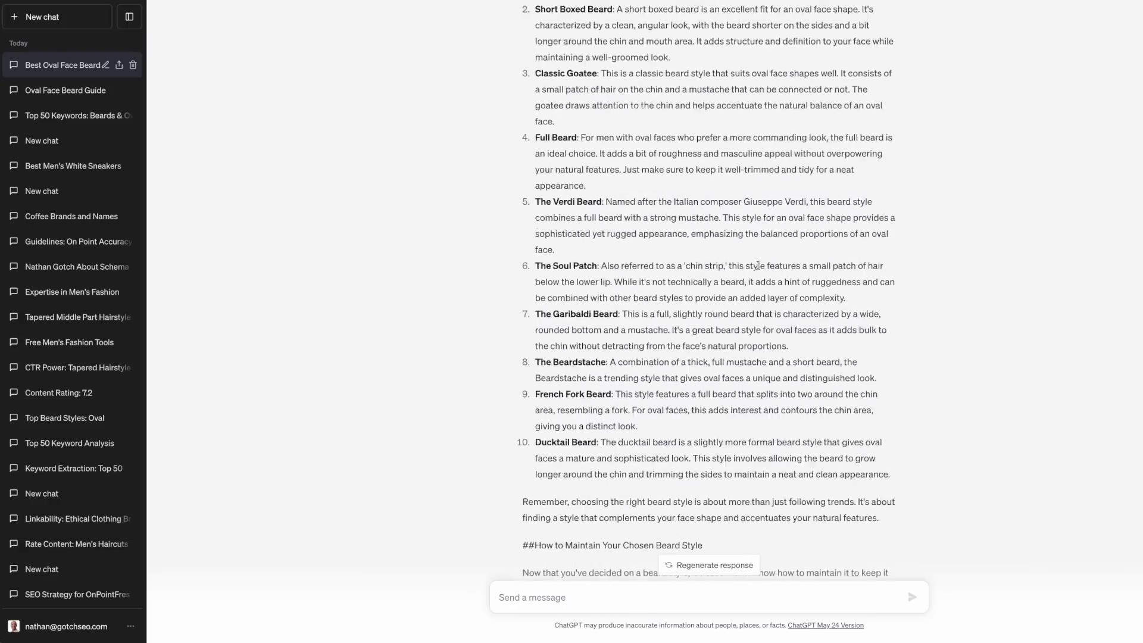
scroll(758, 259, down, 8)
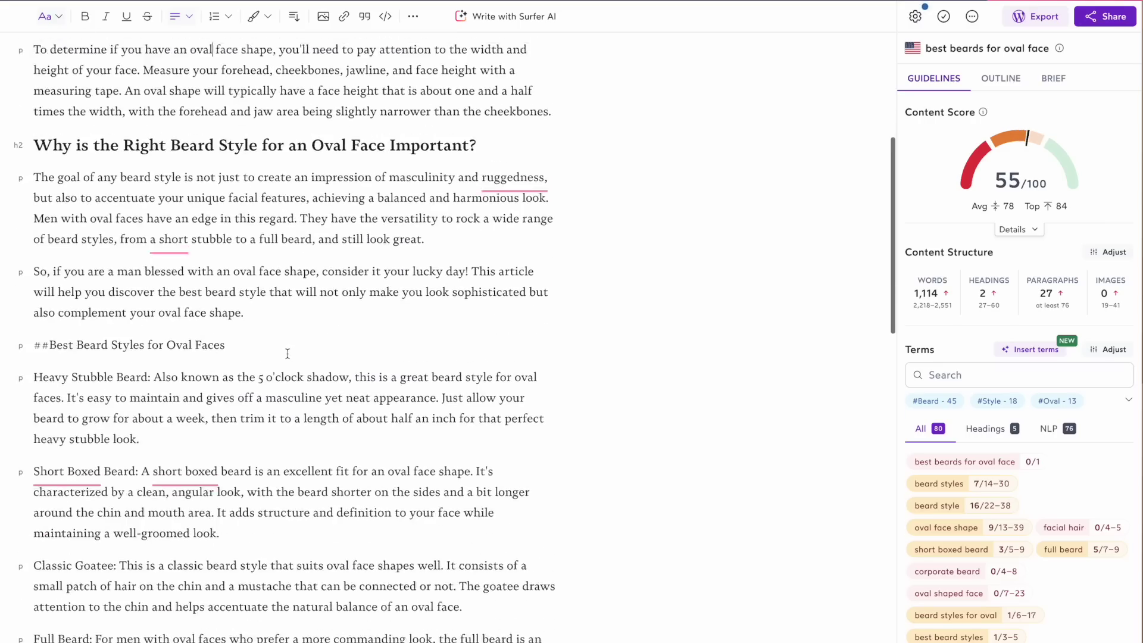
Scroll down the article in Surfer's Content Editor to its ## heading lines
scroll(287, 353, down, 3)
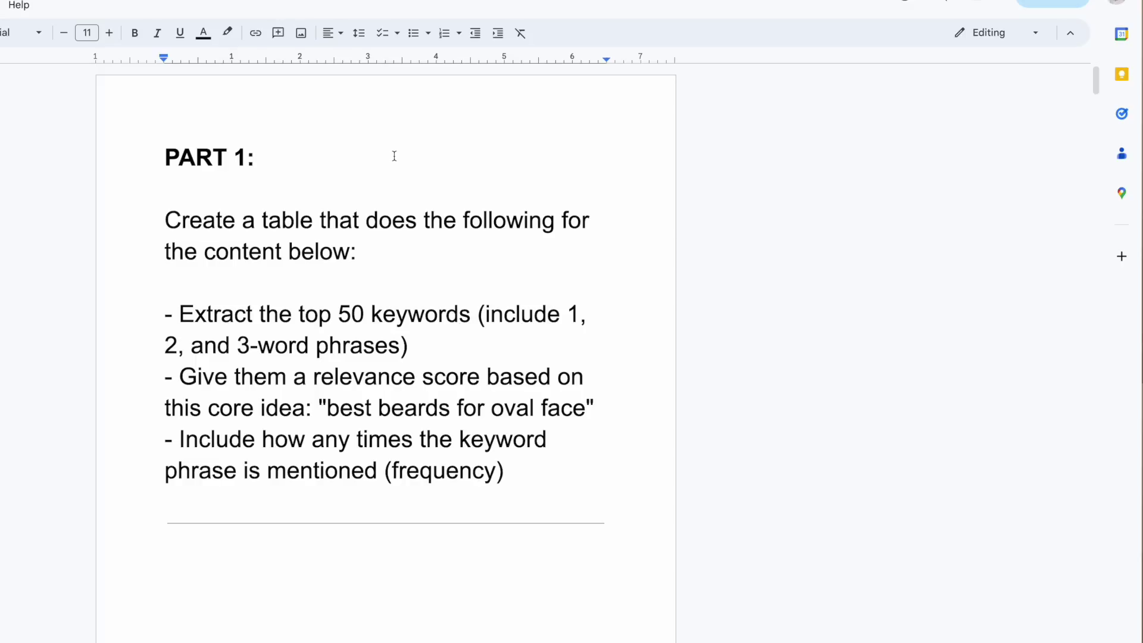
scroll(421, 262, down, 6)
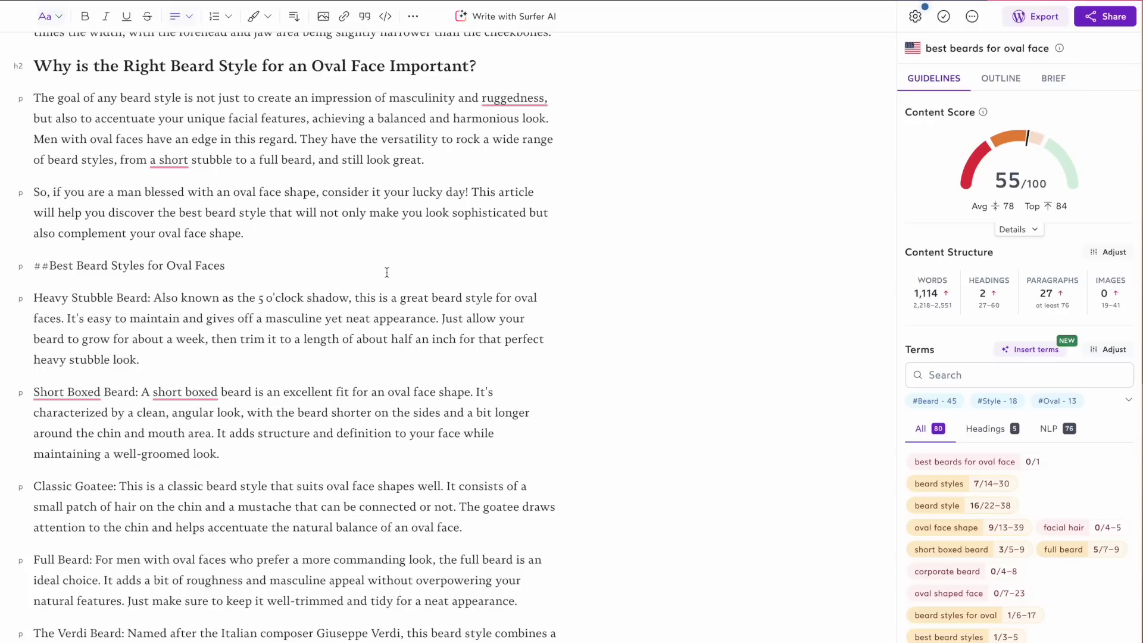
scroll(387, 272, up, 7)
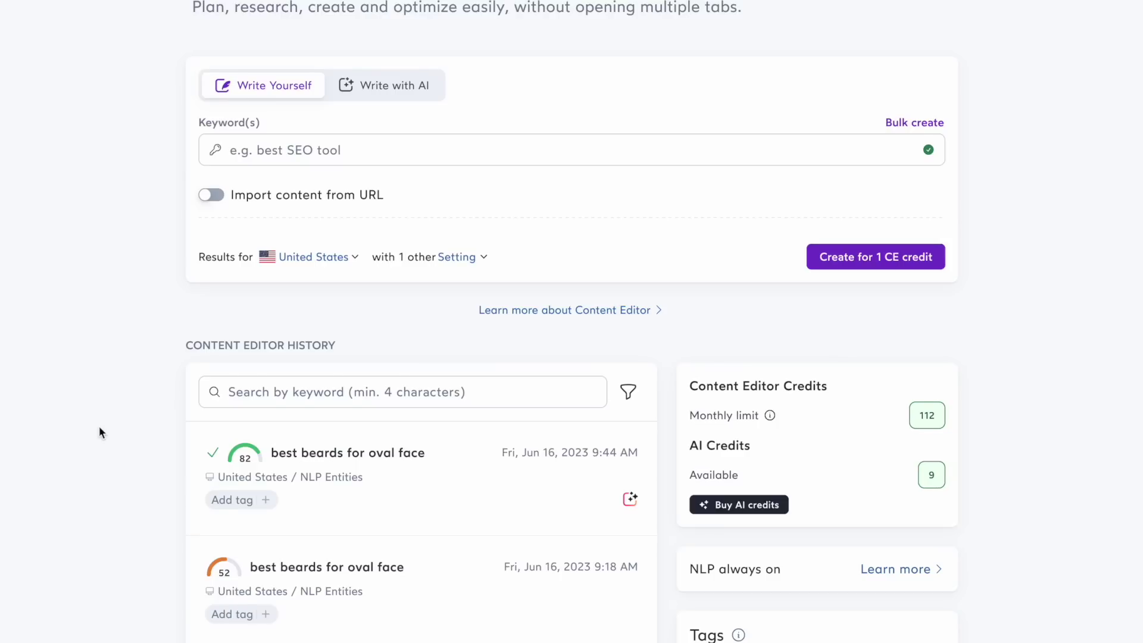
Choose Write with AI and confirm the best beards for oval face target keyword
scroll(99, 428, down, 1)
scroll(394, 319, up, 5)
click(392, 290)
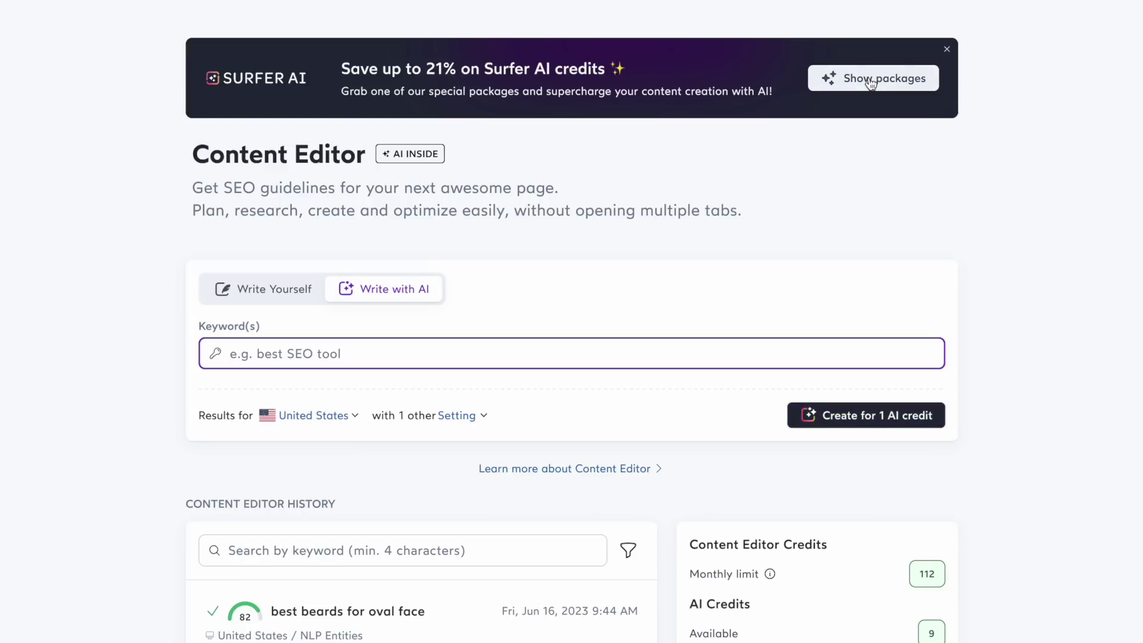
click(1141, 218)
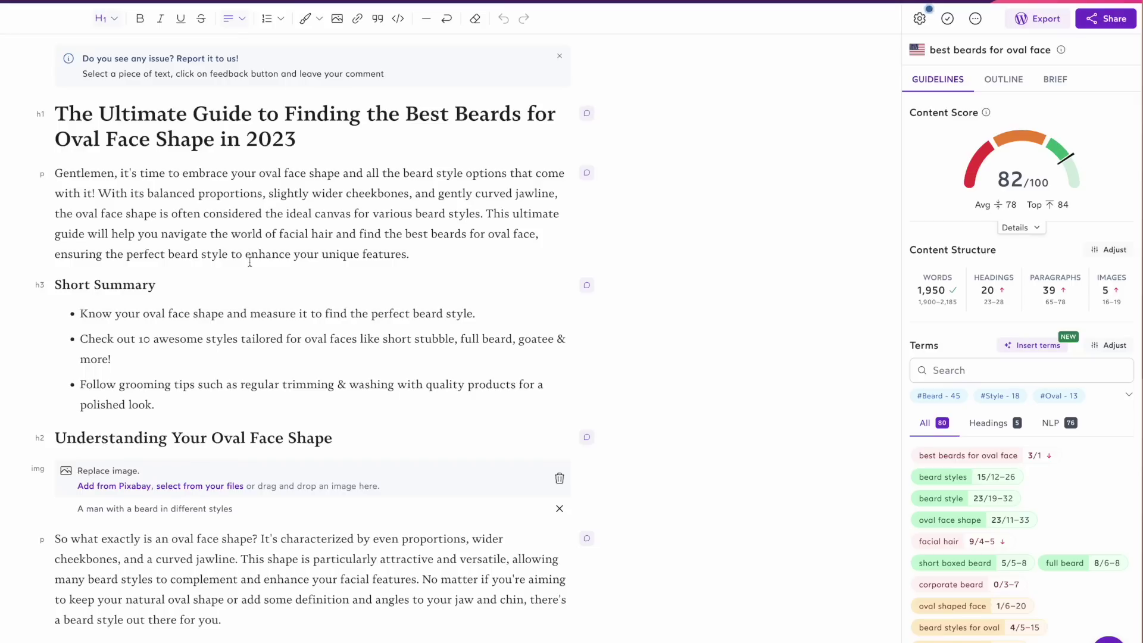
Scroll through the 82-scoring Surfer AI beard article to review it
scroll(324, 302, down, 5)
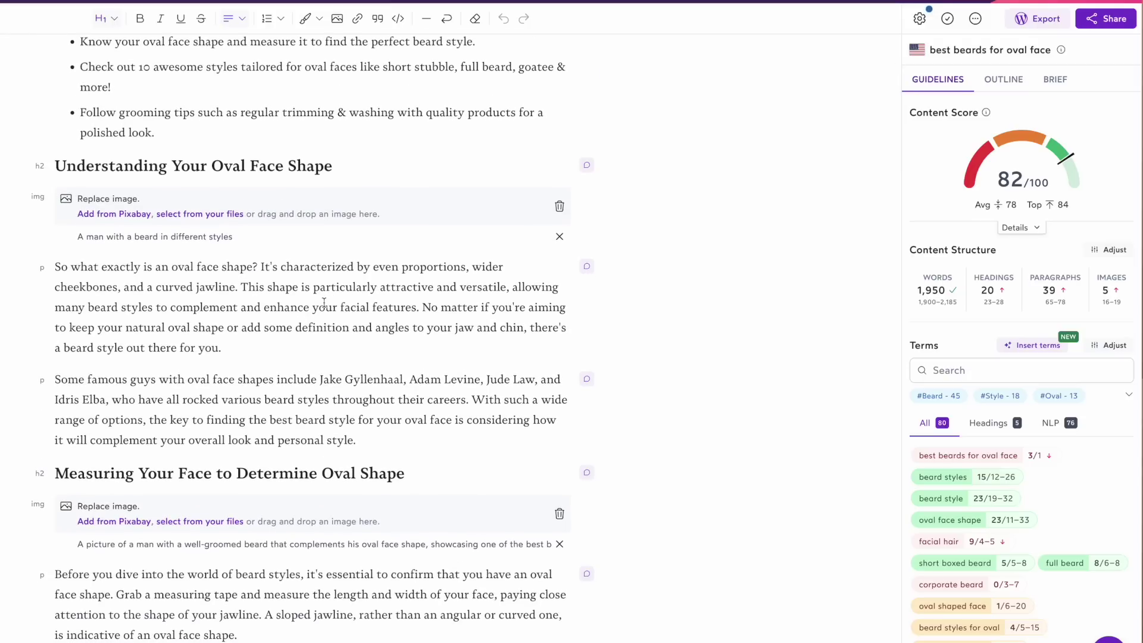
scroll(479, 291, down, 5)
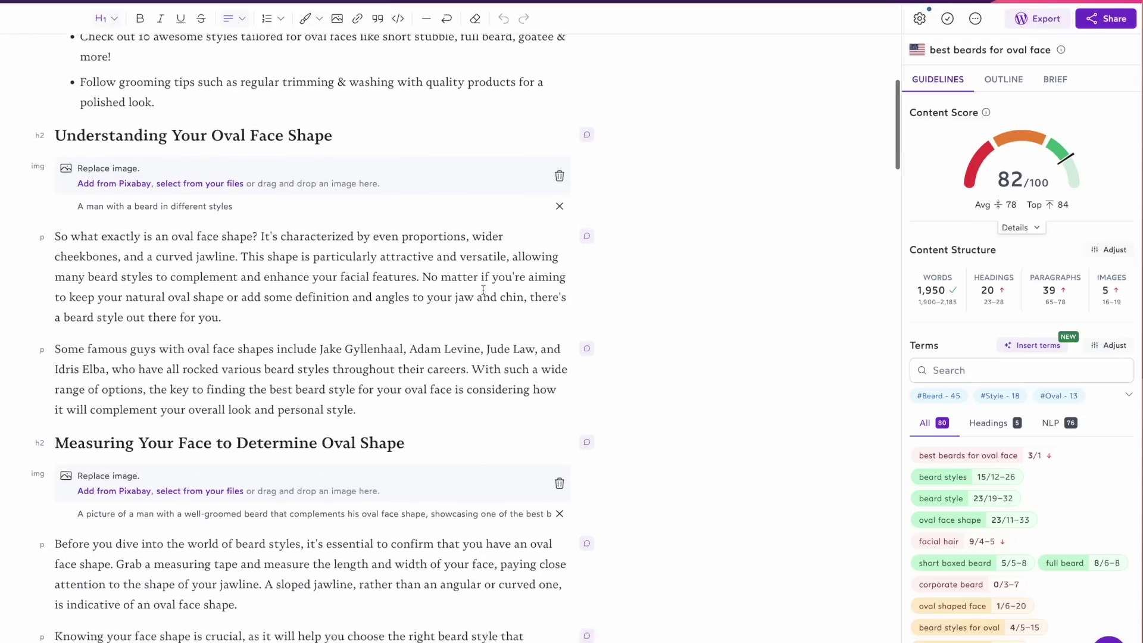
scroll(2, 224, up, 10)
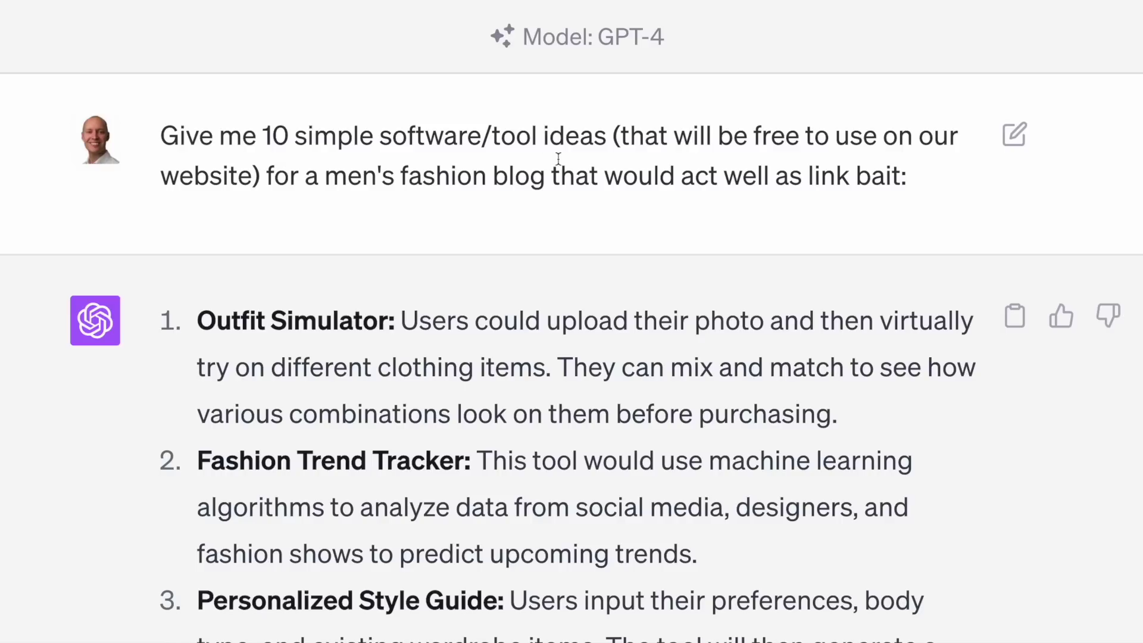
Highlight the link-bait prompt and its 'men's fashion blog' phrase
drag(163, 135, 905, 173)
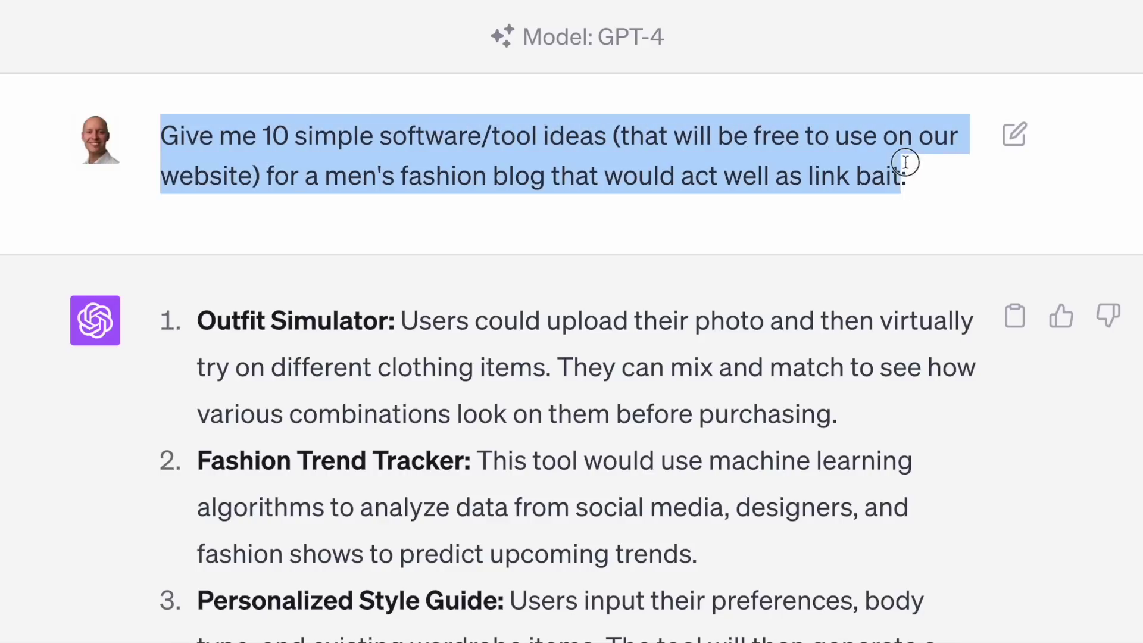
click(628, 174)
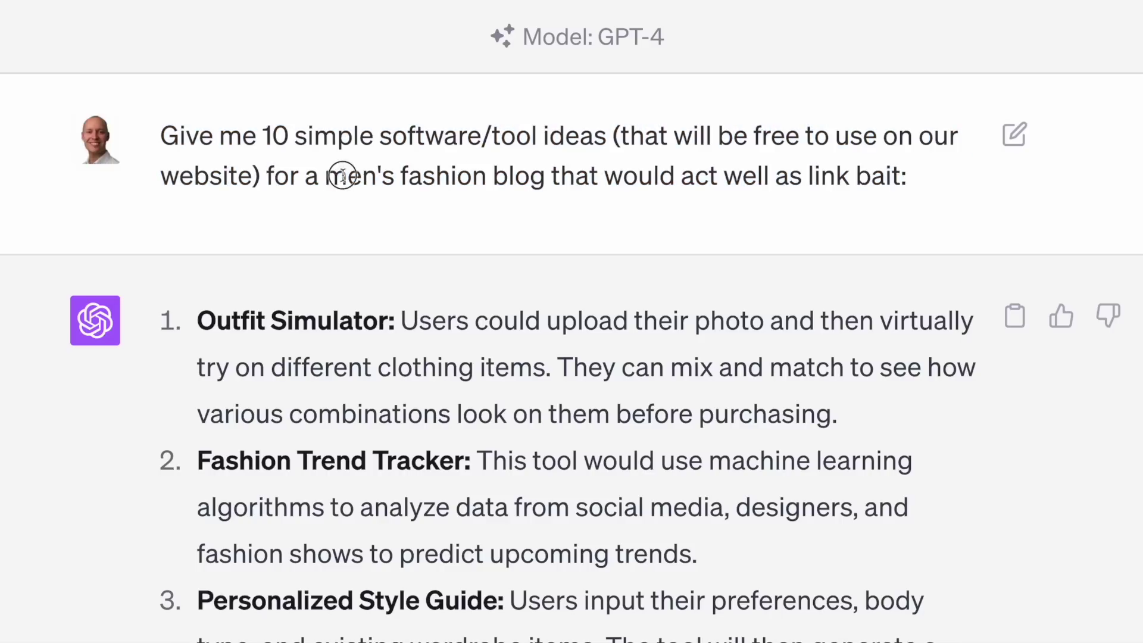
drag(342, 175, 545, 176)
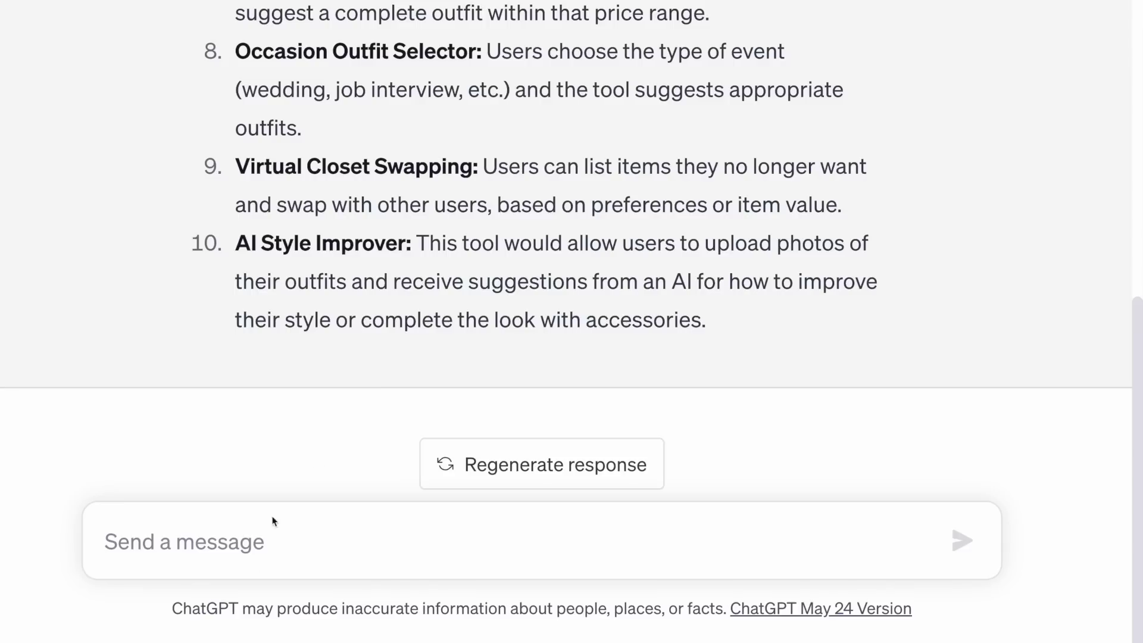
Send the HTML, CSS and JavaScript request for the outfit tool and scroll the code reply
click(266, 540)
text(Give me the HTML, CSS, and Javascript (in separate boxes) for this concept:)
scroll(451, 245, up, 12)
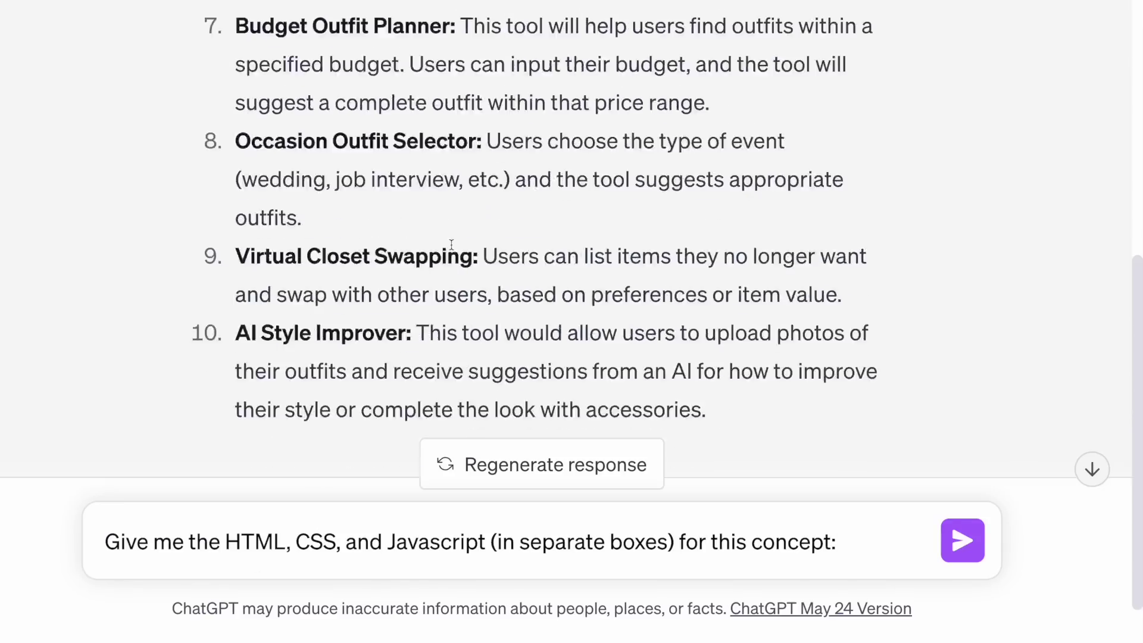
scroll(451, 244, up, 2)
key(Return)
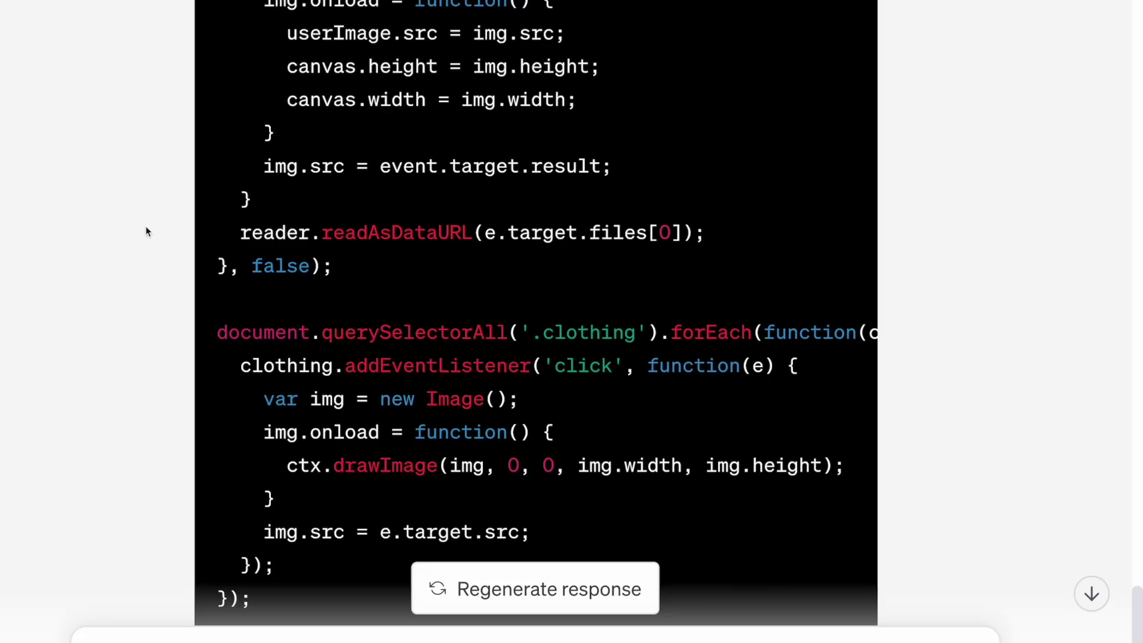
scroll(144, 230, down, 8)
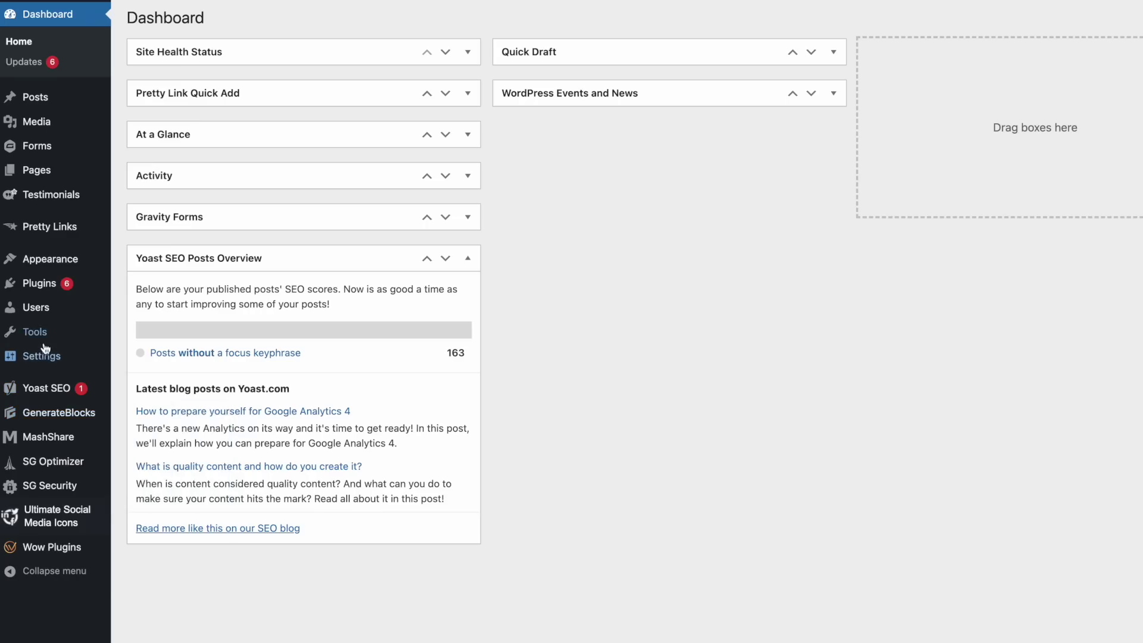
Start a new code item in WordPress's WP Coder
mouse_move(72, 546)
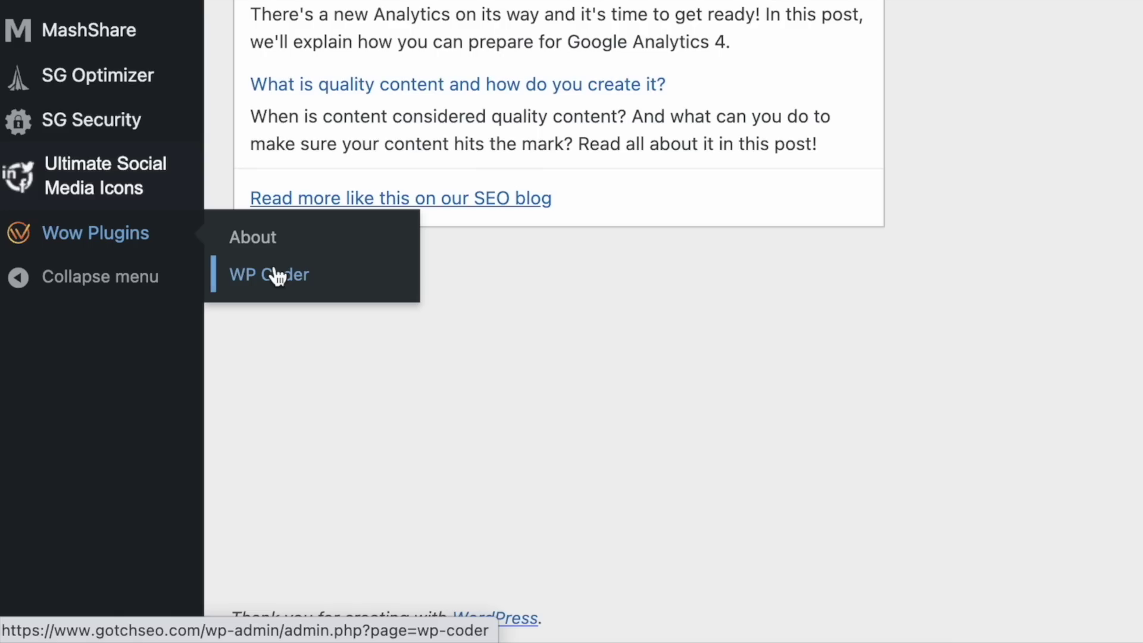
click(150, 571)
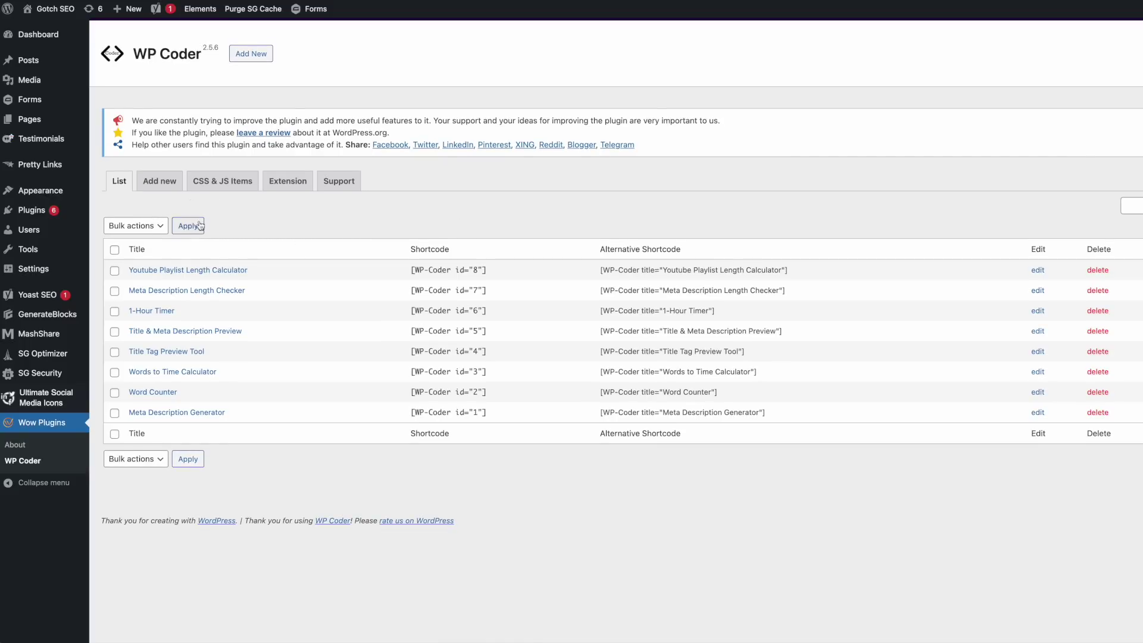
click(172, 185)
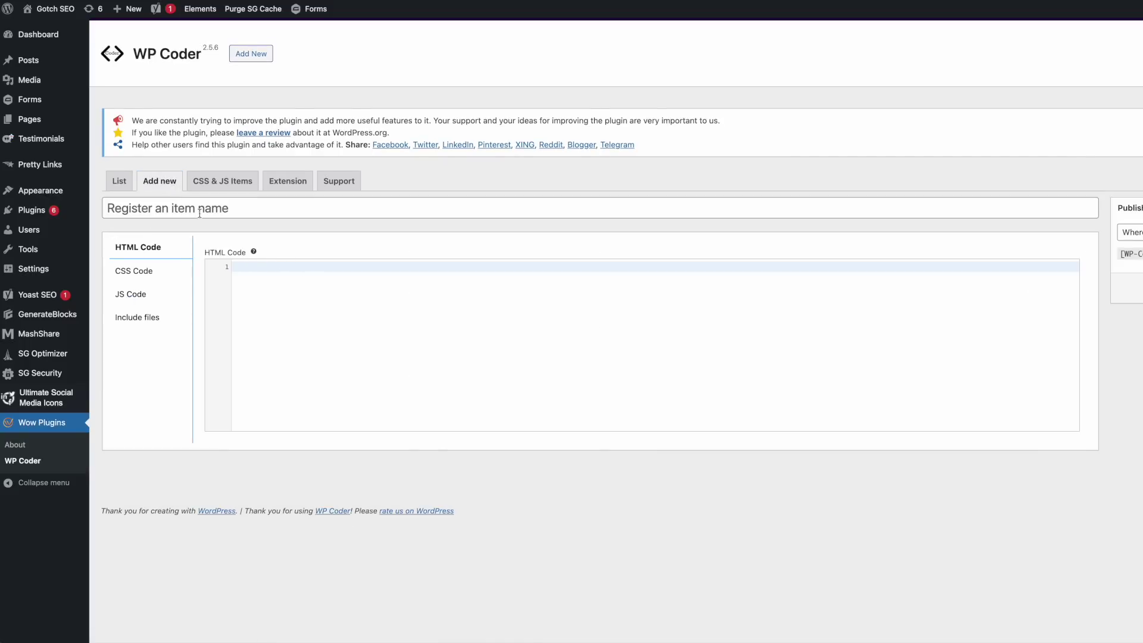
Check the CSS and JS code panes, then view the live Words to Time Calculator page
click(152, 282)
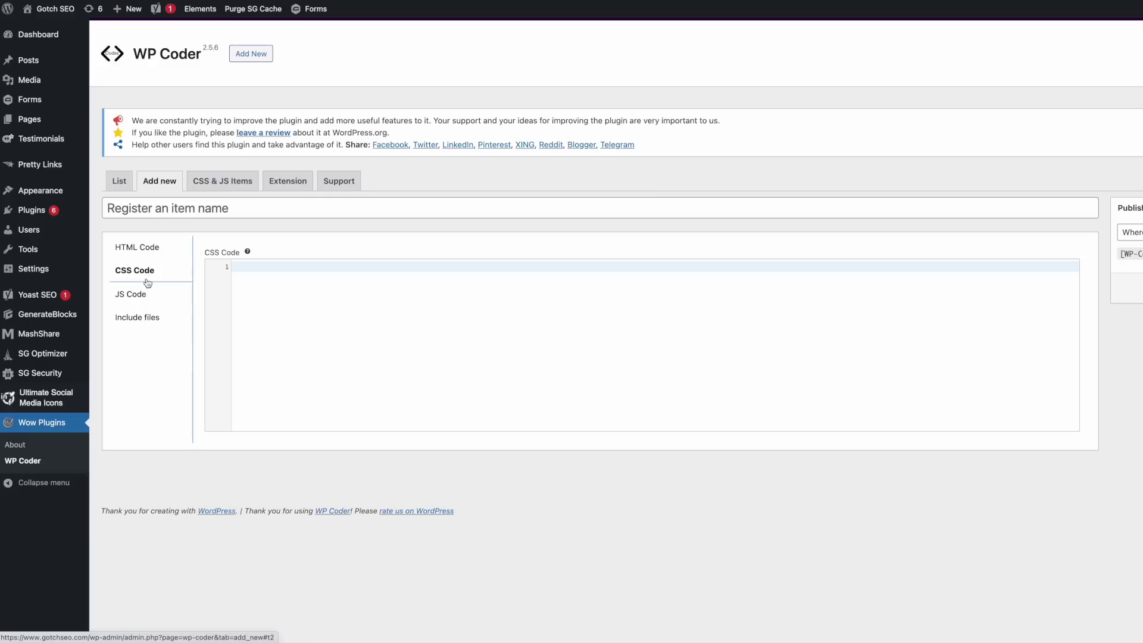
click(138, 297)
click(911, 149)
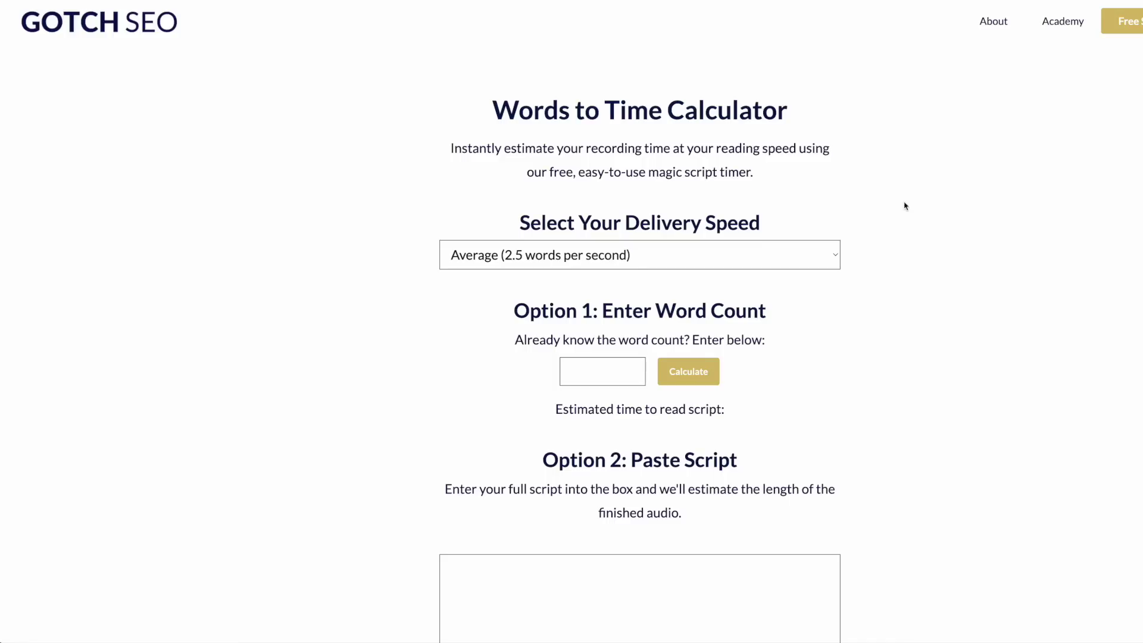
click(967, 195)
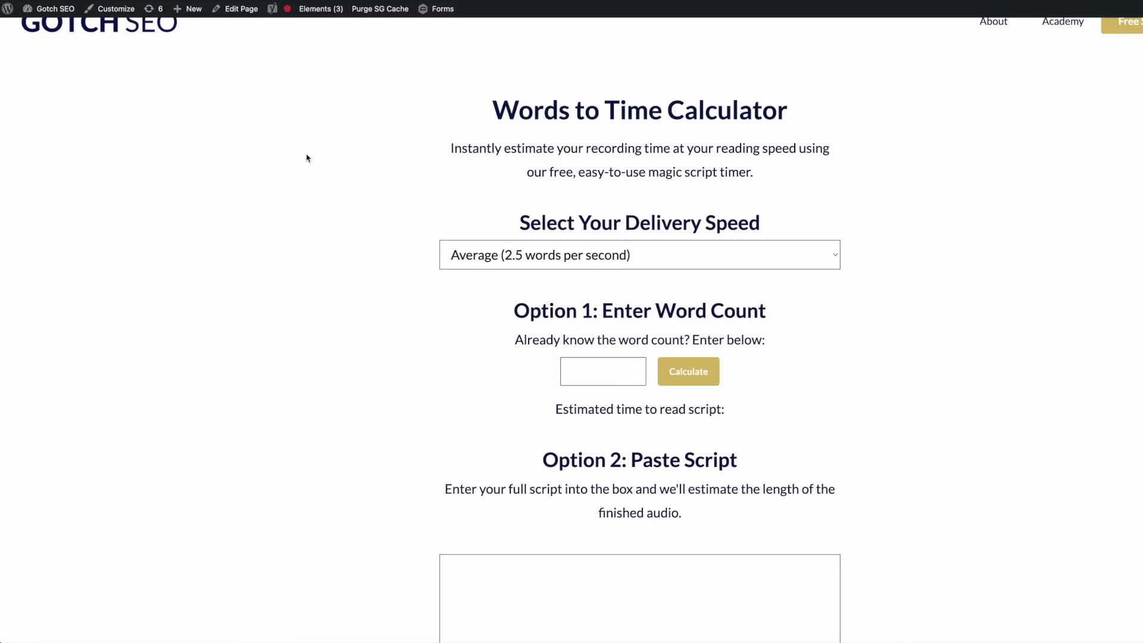
Go back to the Script Timer page in the editor
key(alt+Left)
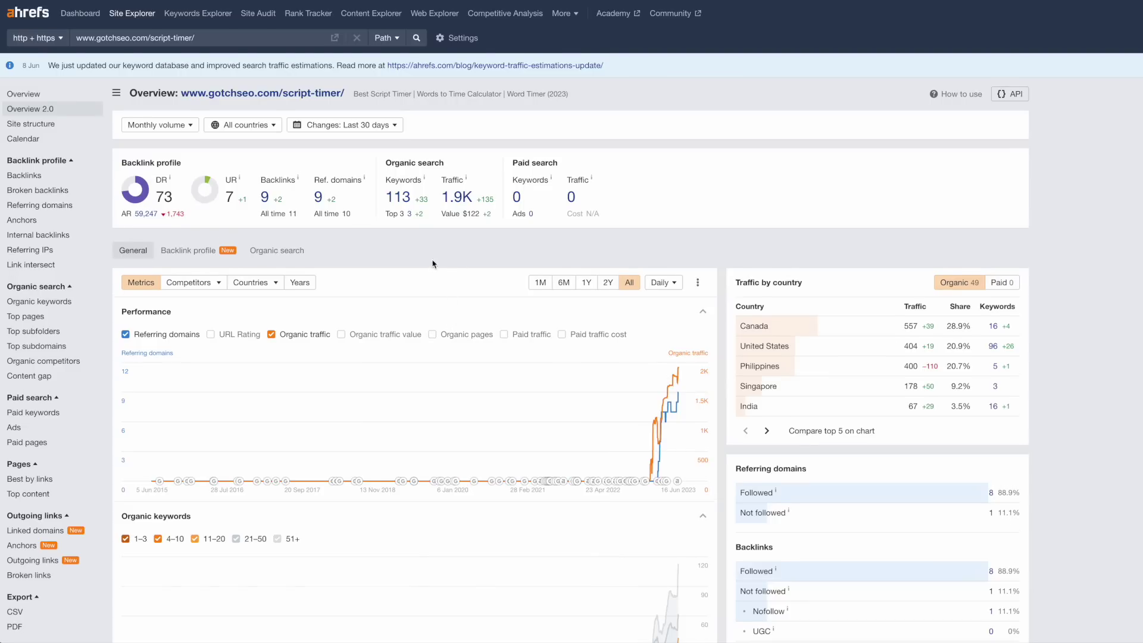
Scroll the script-timer overview and open its Organic keywords report
scroll(434, 260, down, 2)
scroll(419, 214, down, 2)
click(70, 186)
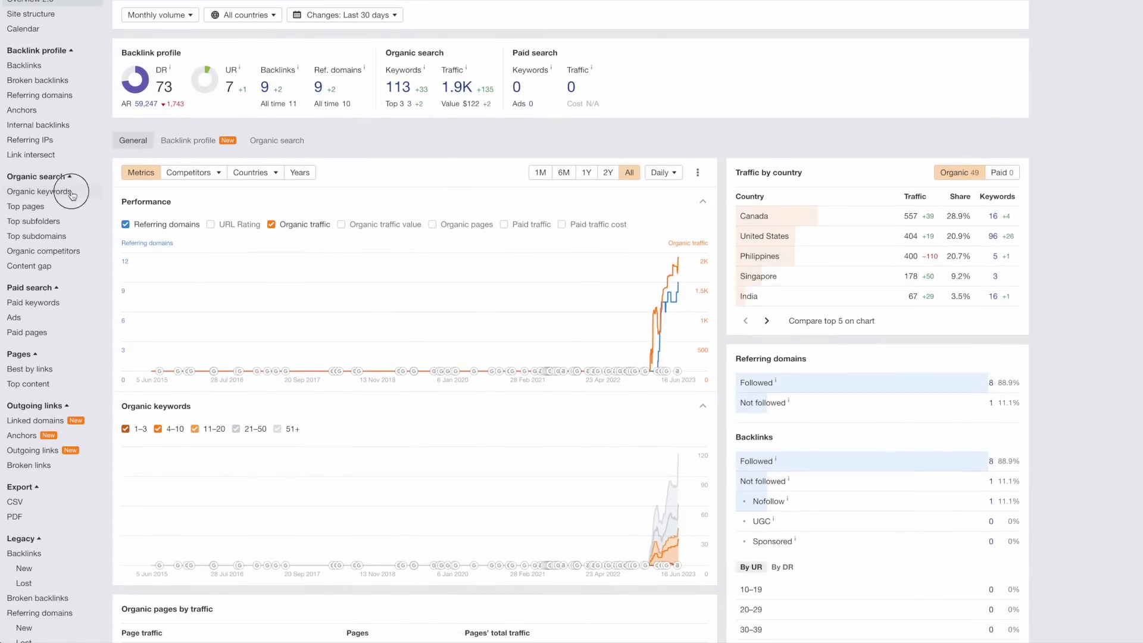